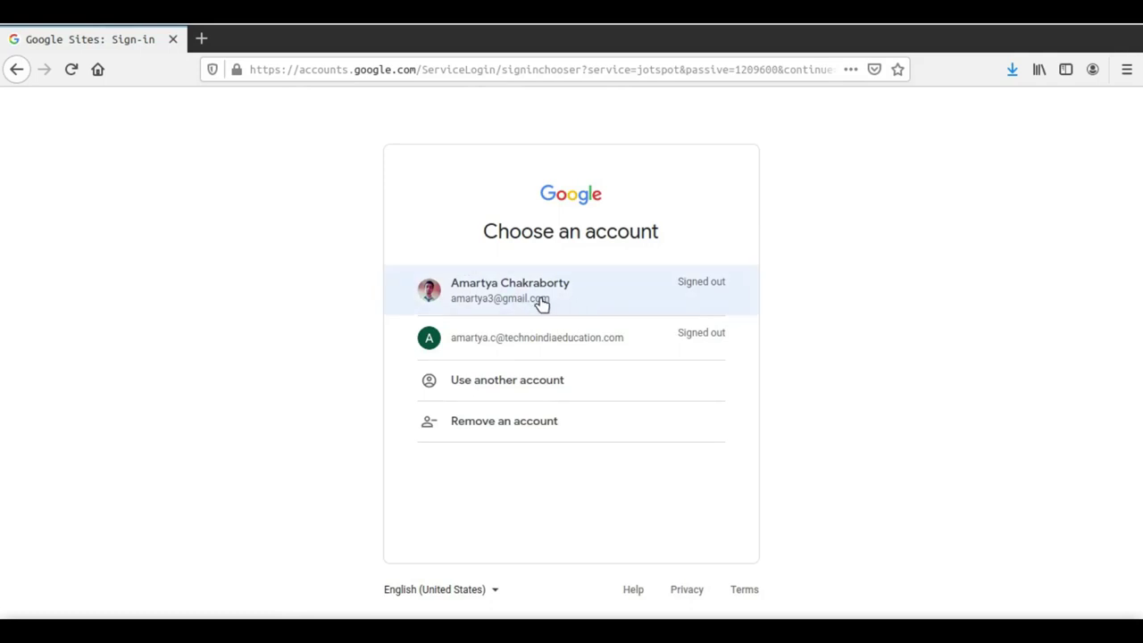
Step: Sign in with the first listed Google account by entering its password
{"action": "left_click", "coordinate": [542, 305]}
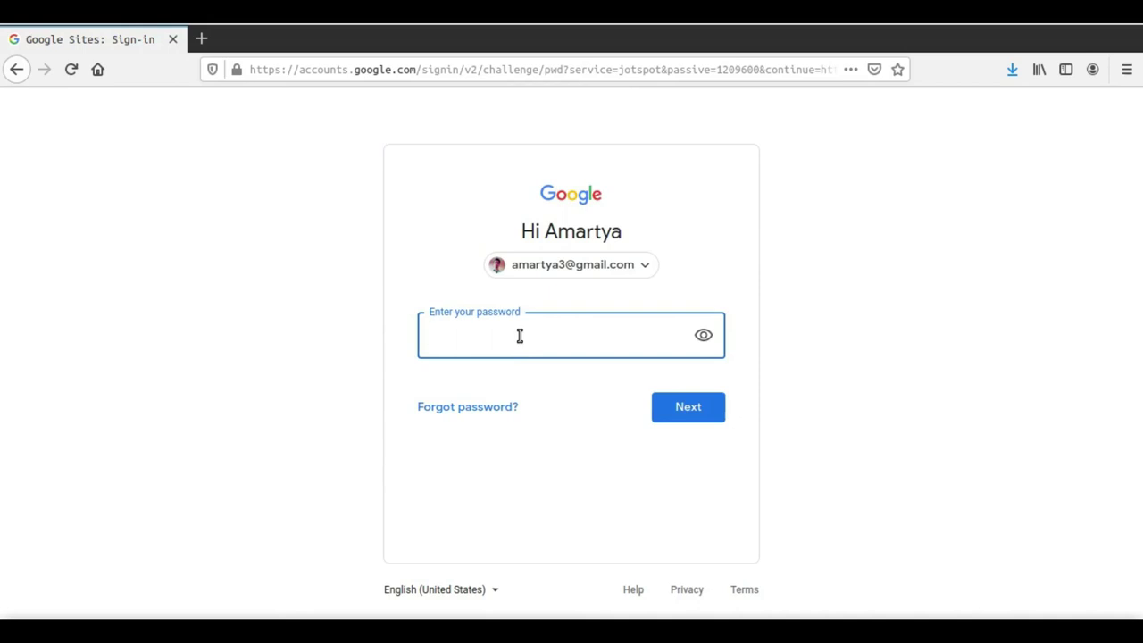
{"action": "type", "text": "••••••••••••••••••••••••"}
{"action": "key", "text": "Return"}
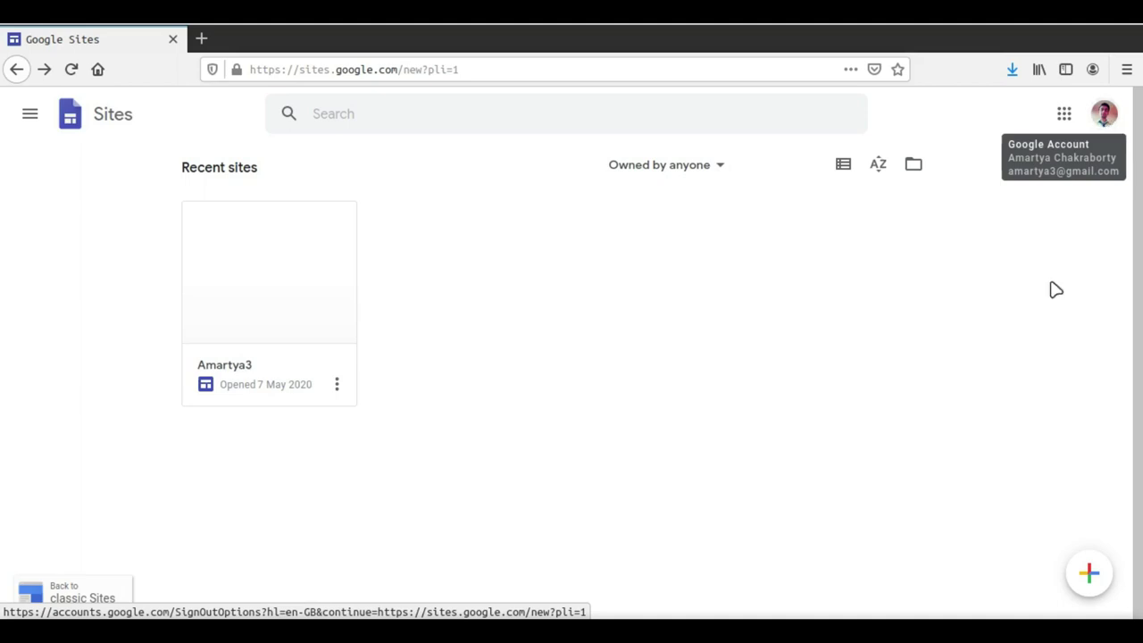
Step: Reveal the create-new-site options on the Sites home page
{"action": "mouse_move", "coordinate": [1090, 575]}
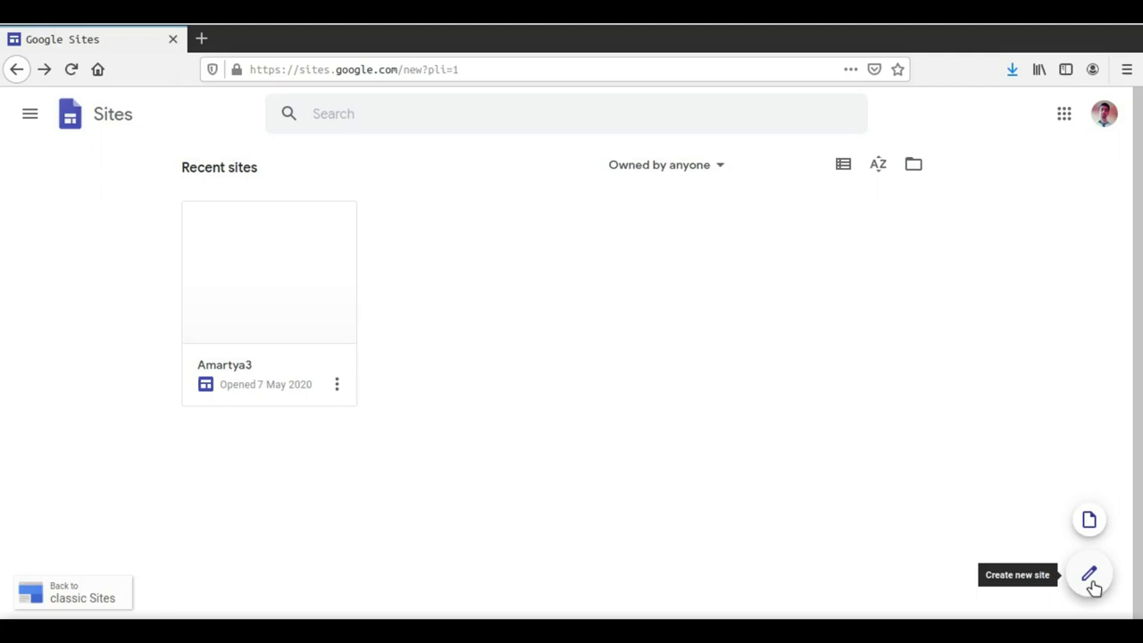
Step: Create a new blank site, dismiss the template suggestion, and select the site name field
{"action": "left_click", "coordinate": [1089, 576]}
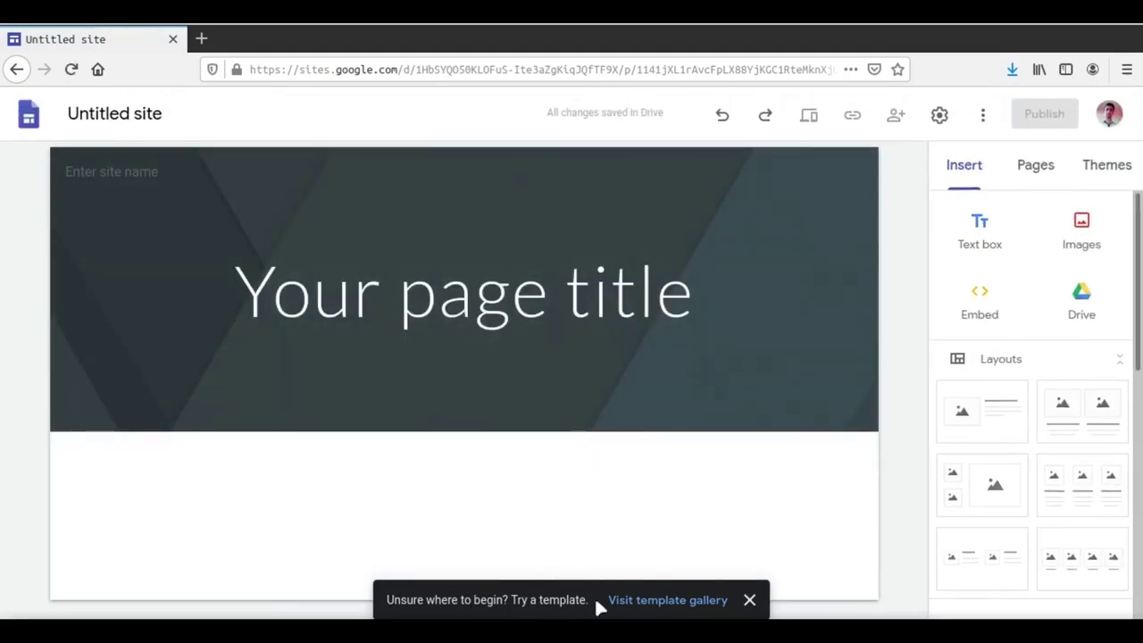
{"action": "left_click", "coordinate": [750, 601]}
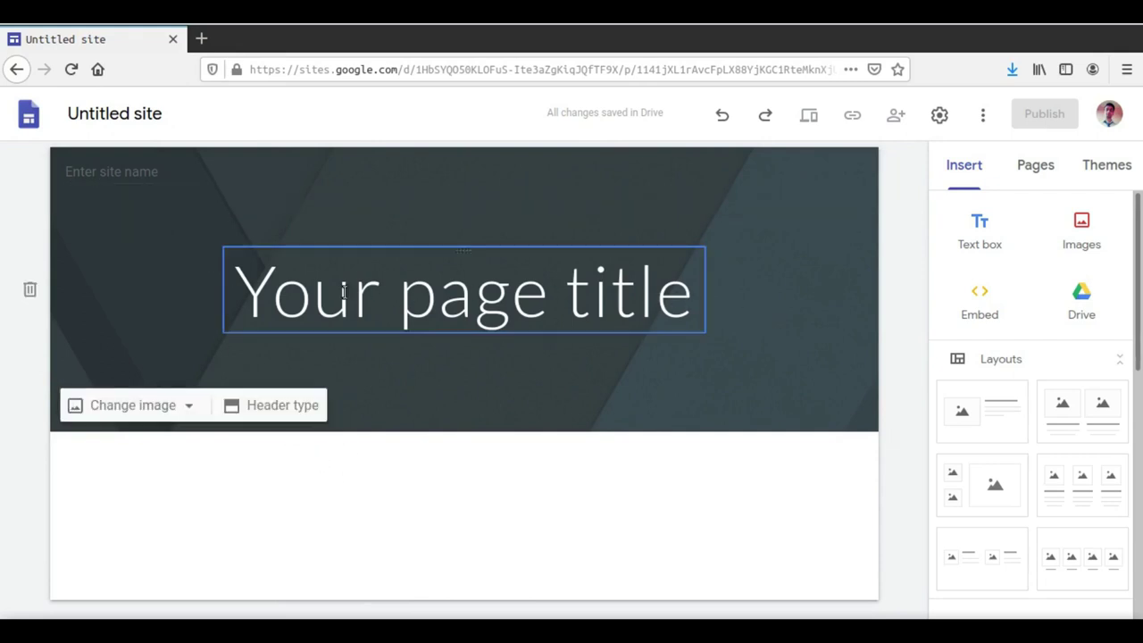
{"action": "left_click", "coordinate": [245, 181]}
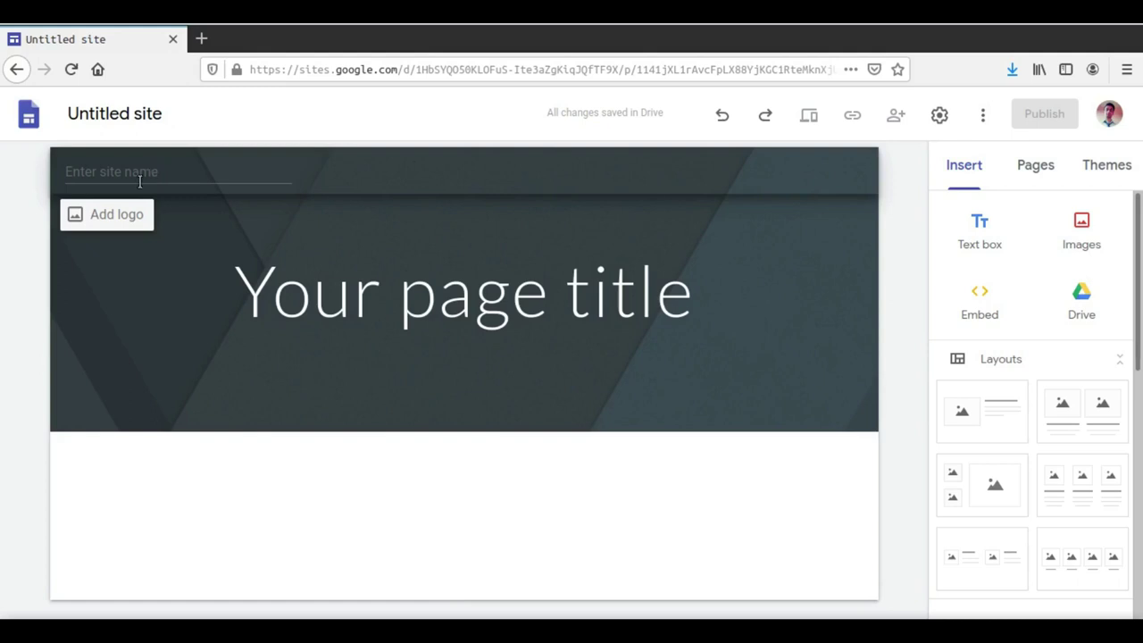
Step: Open Embed from the web and cancel it without inserting anything
{"action": "left_click", "coordinate": [955, 301]}
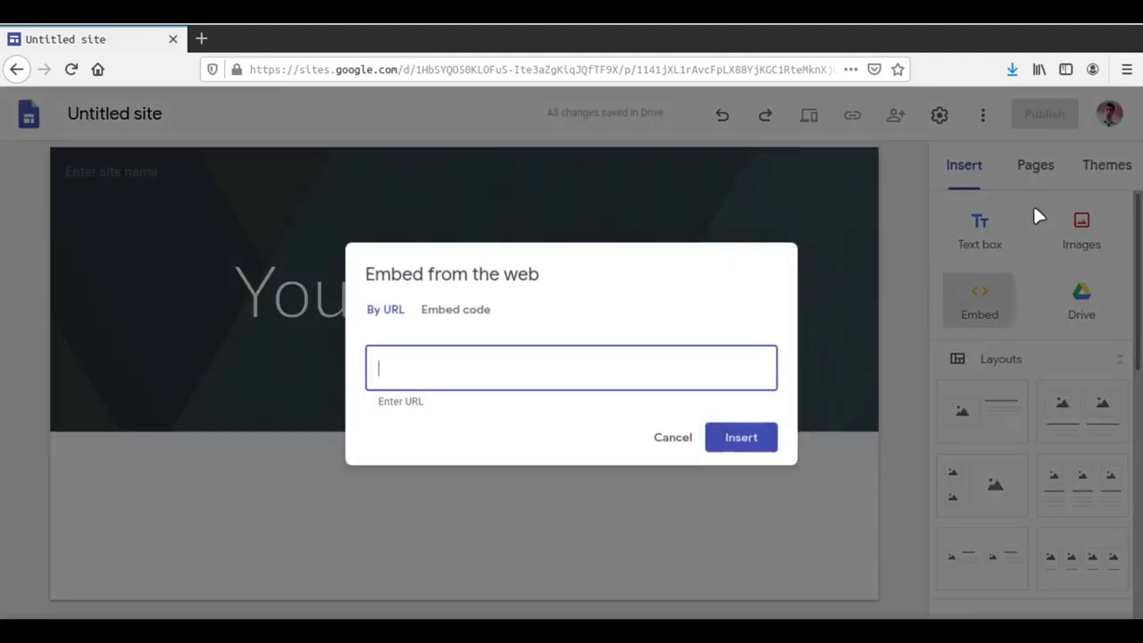
{"action": "left_click", "coordinate": [654, 434]}
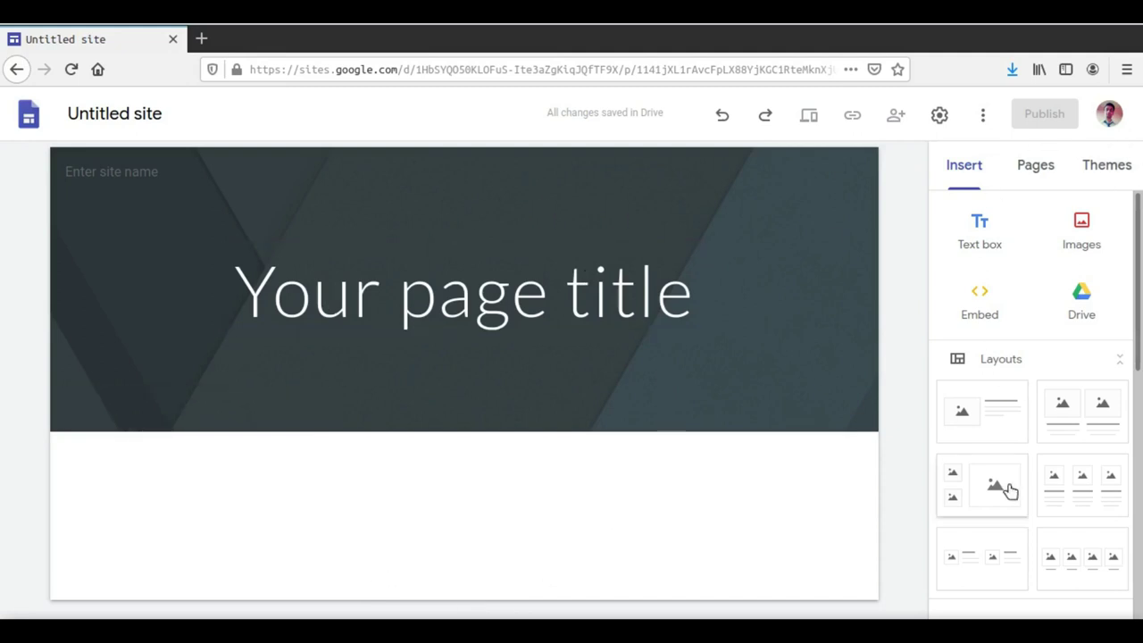
{"action": "left_click", "coordinate": [1045, 173]}
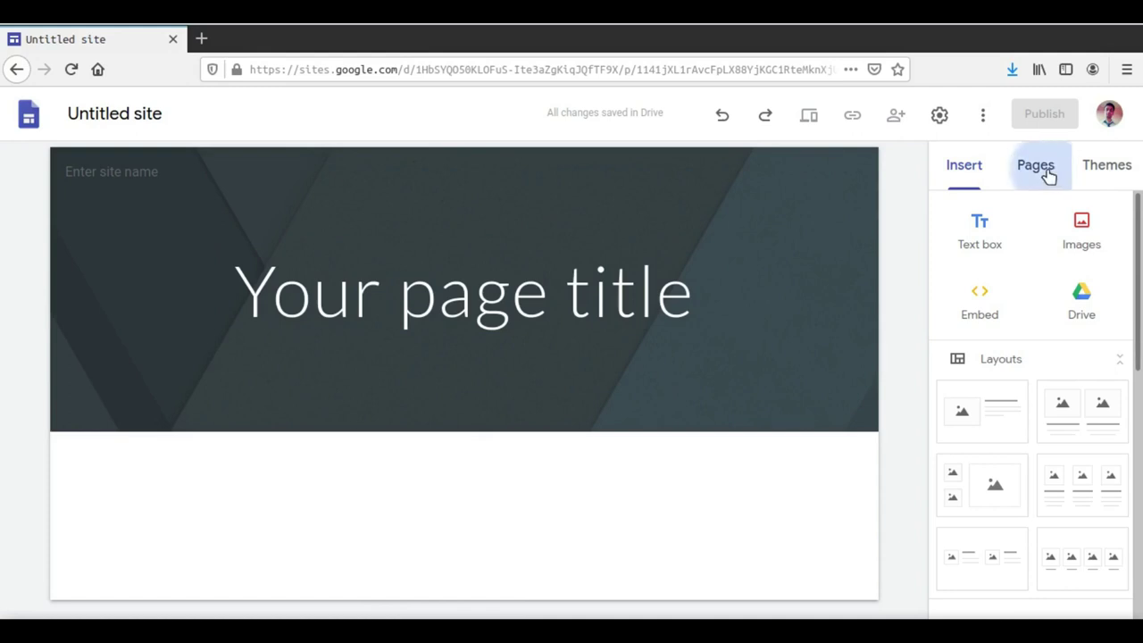
{"action": "left_click", "coordinate": [959, 174]}
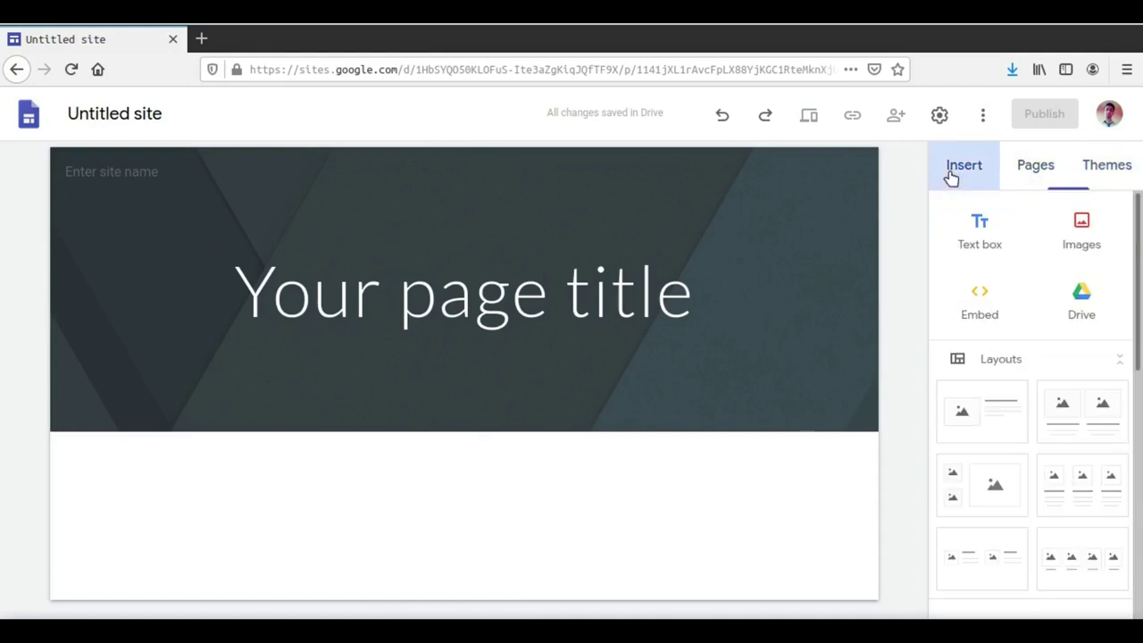
{"action": "left_click", "coordinate": [1034, 175]}
{"action": "left_click", "coordinate": [1111, 177]}
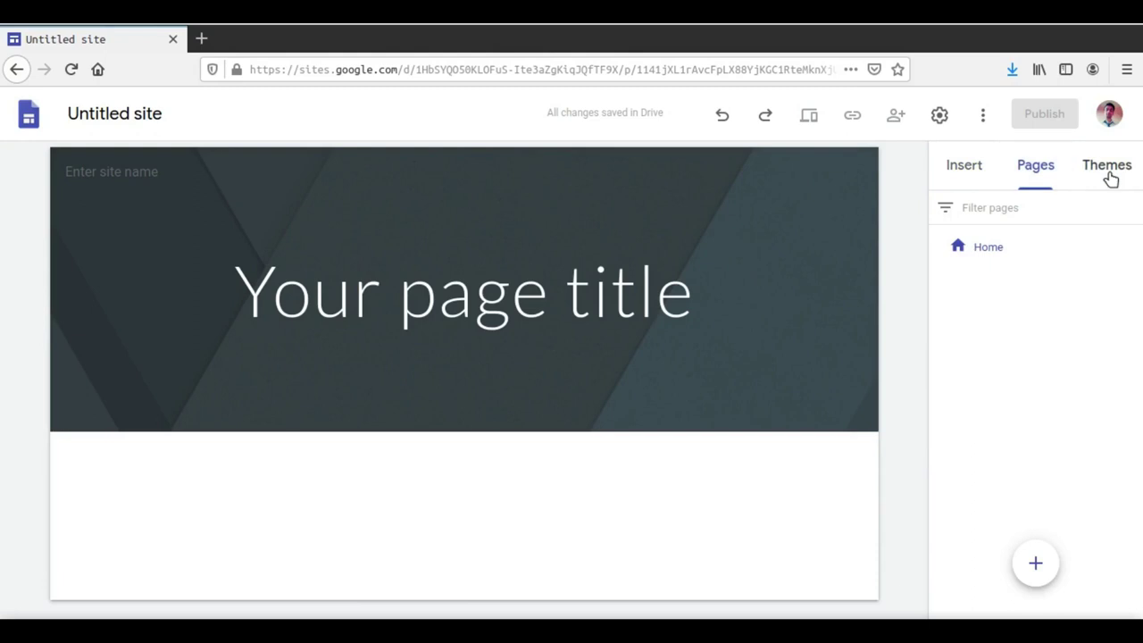
{"action": "left_click", "coordinate": [978, 172]}
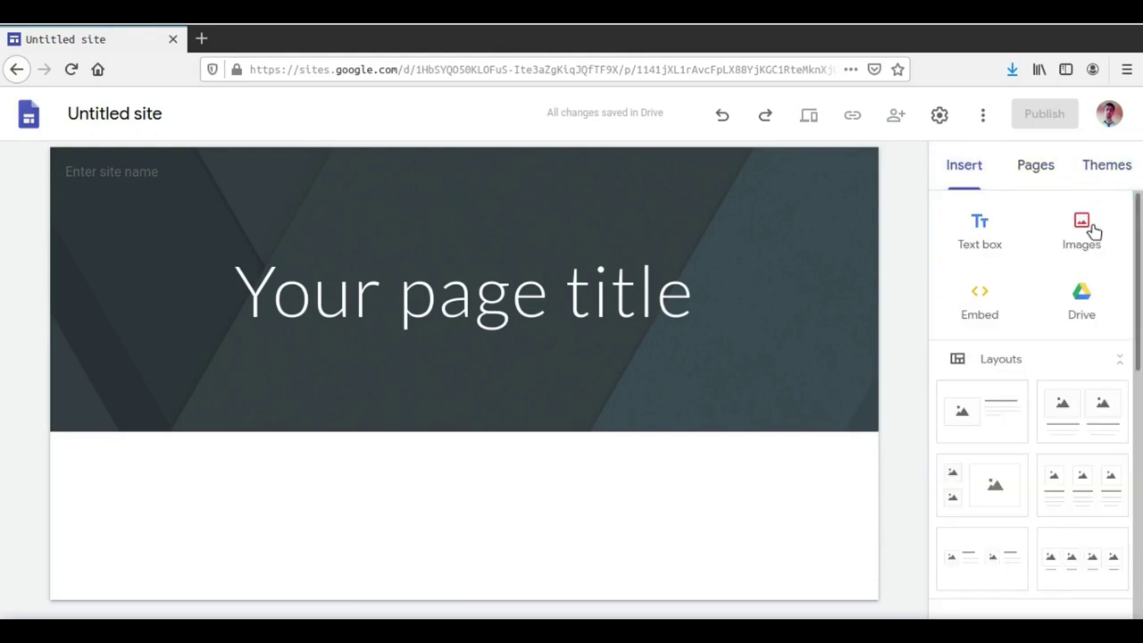
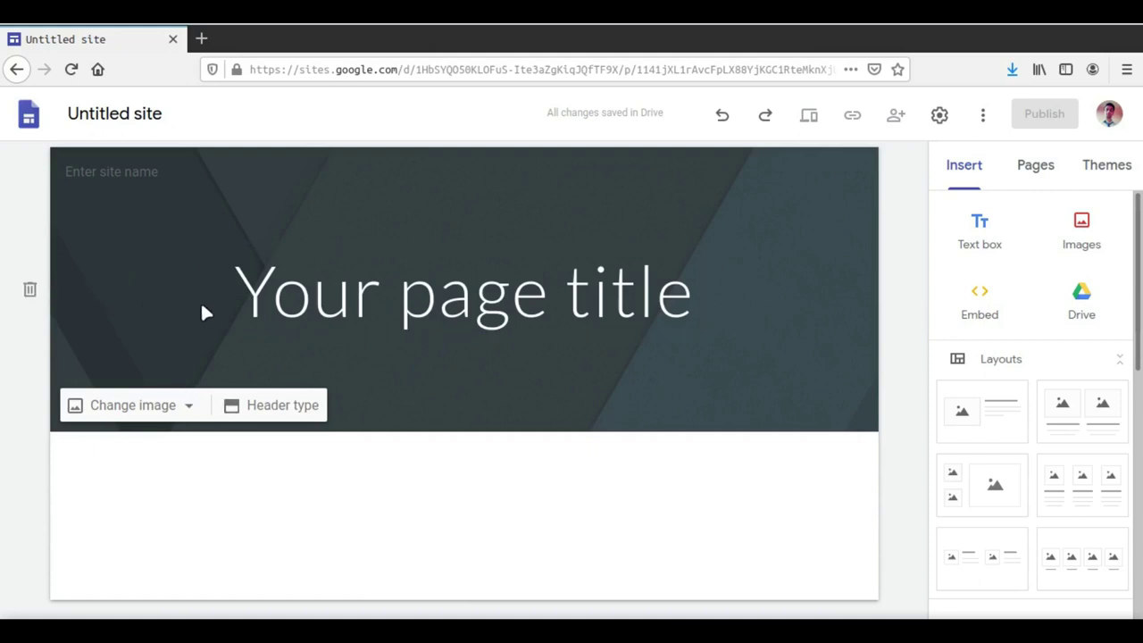
{"action": "left_click", "coordinate": [191, 406]}
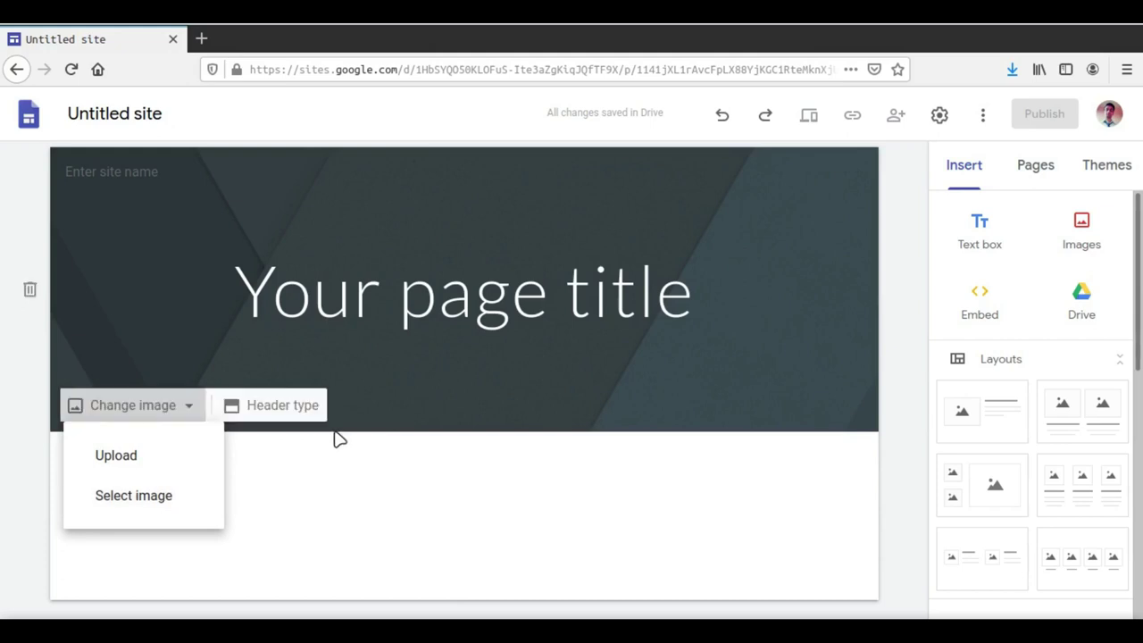
{"action": "left_click", "coordinate": [310, 416]}
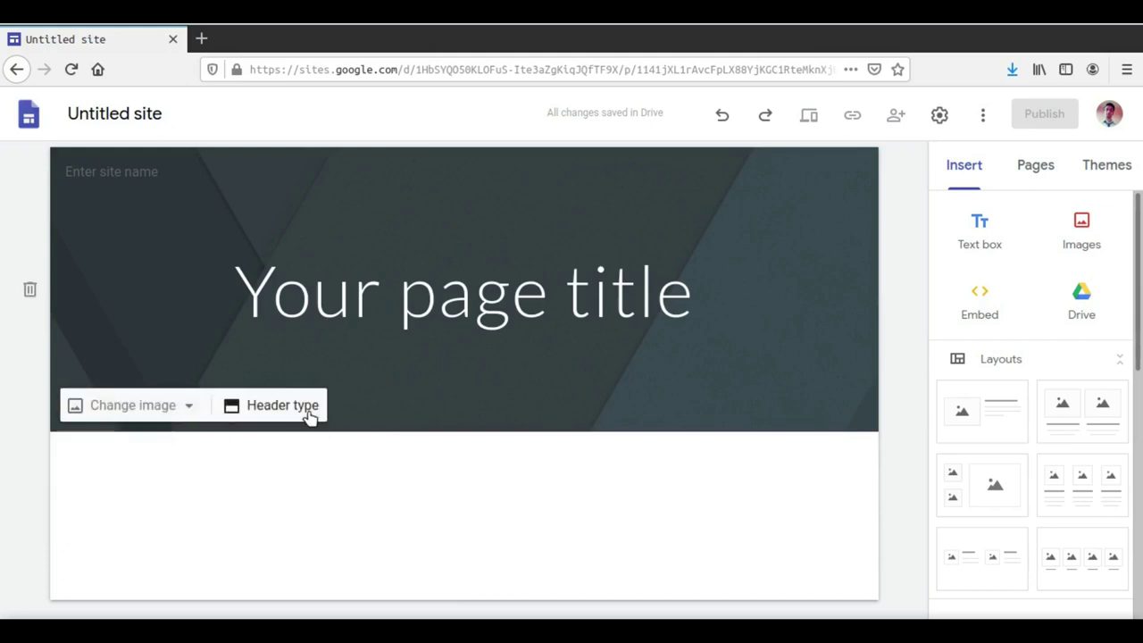
{"action": "left_click", "coordinate": [310, 415]}
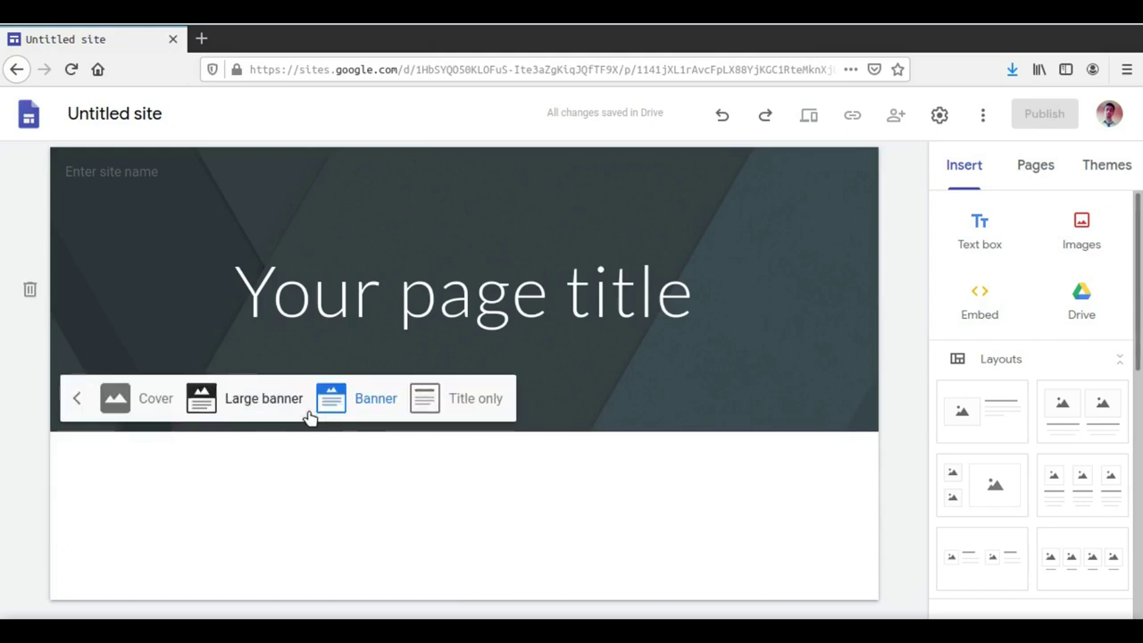
{"action": "left_click", "coordinate": [134, 398]}
{"action": "scroll", "coordinate": [305, 450], "scroll_direction": "down", "scroll_amount": 3}
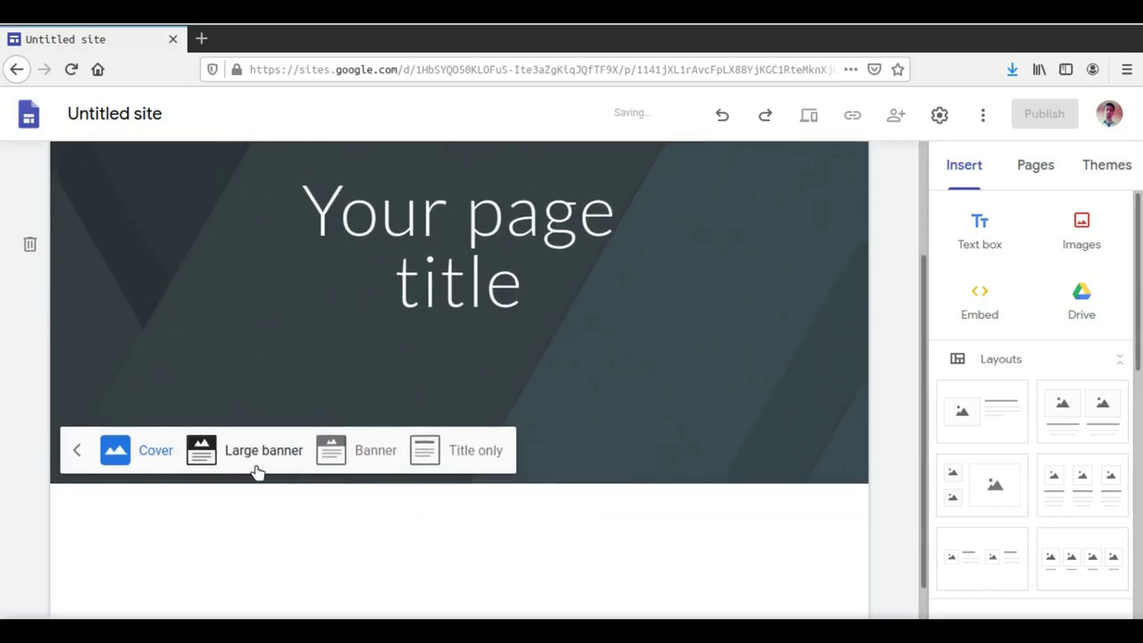
{"action": "left_click", "coordinate": [263, 449]}
{"action": "left_click", "coordinate": [345, 456]}
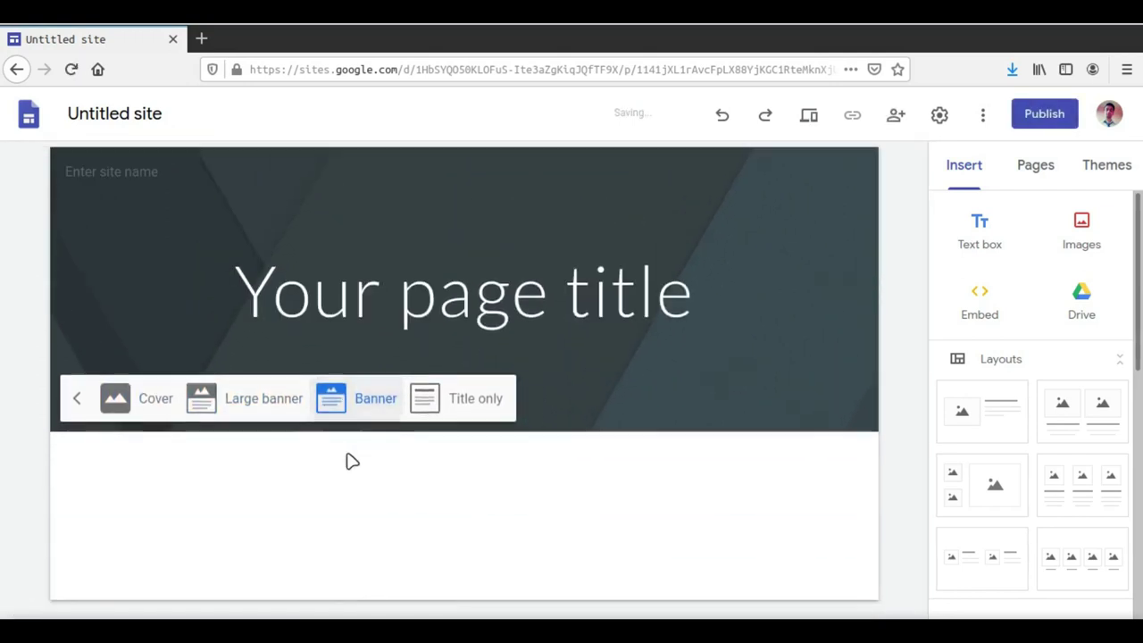
{"action": "left_click", "coordinate": [446, 406]}
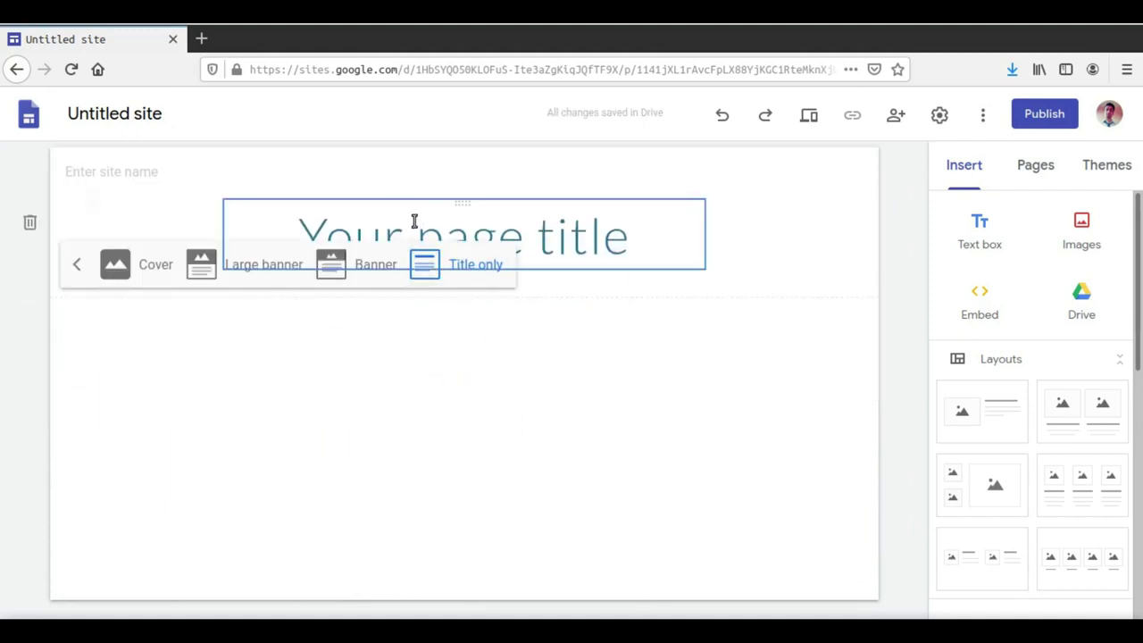
{"action": "left_click", "coordinate": [232, 270]}
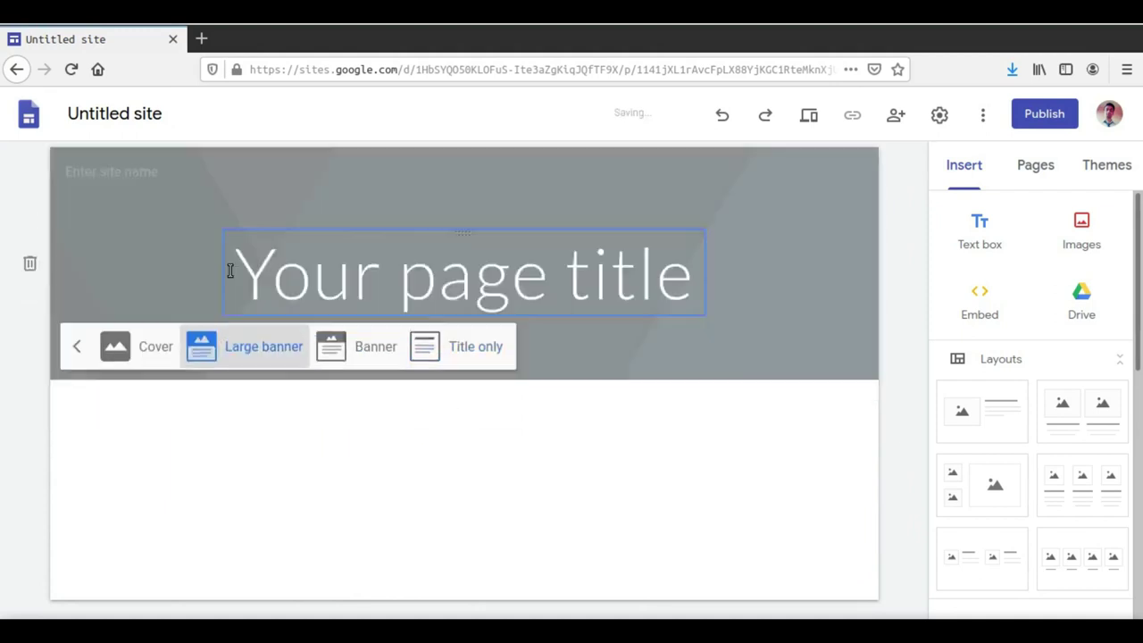
{"action": "scroll", "coordinate": [455, 304], "scroll_direction": "down", "scroll_amount": 2}
{"action": "scroll", "coordinate": [133, 485], "scroll_direction": "up", "scroll_amount": 2}
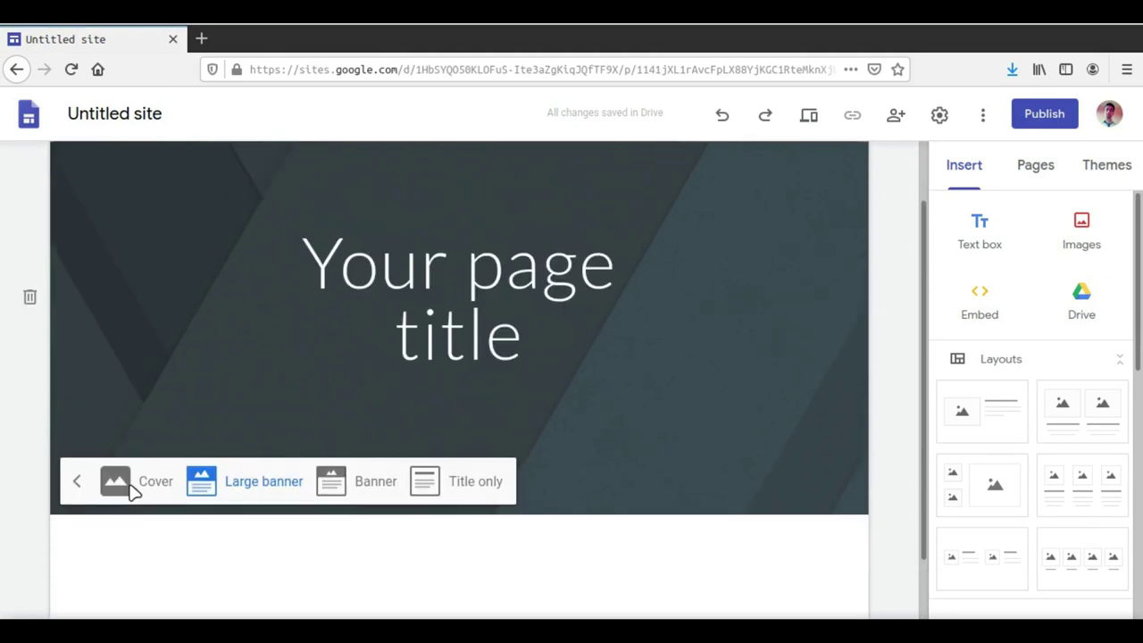
{"action": "left_click", "coordinate": [132, 551]}
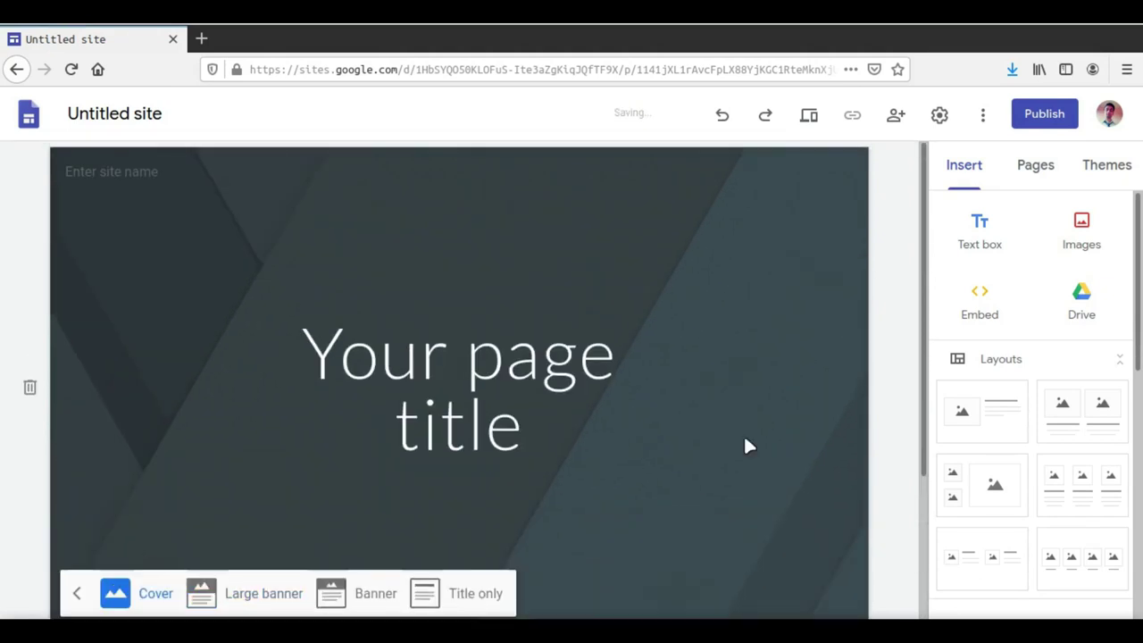
{"action": "scroll", "coordinate": [746, 442], "scroll_direction": "down", "scroll_amount": 2}
{"action": "scroll", "coordinate": [748, 444], "scroll_direction": "up", "scroll_amount": 2}
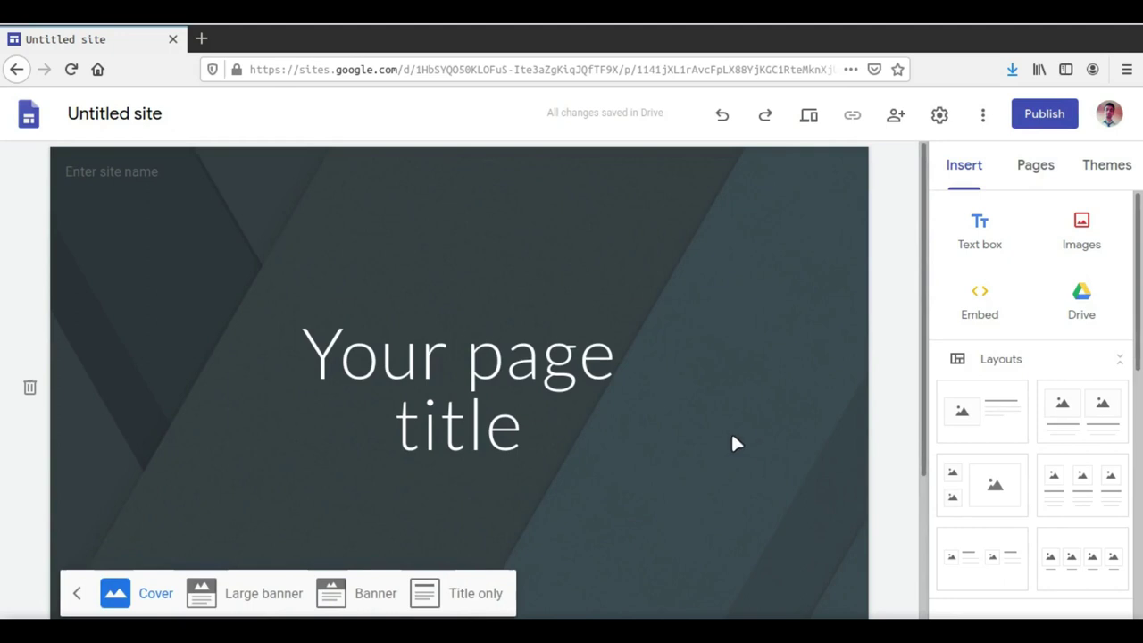
{"action": "left_click", "coordinate": [361, 576]}
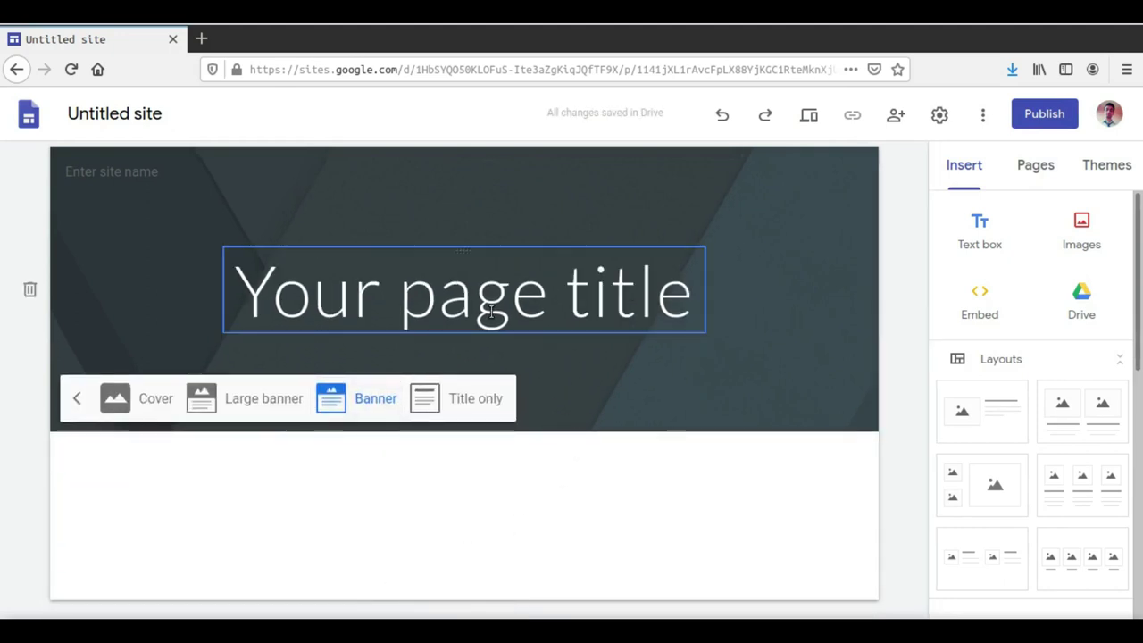
{"action": "left_click", "coordinate": [77, 399]}
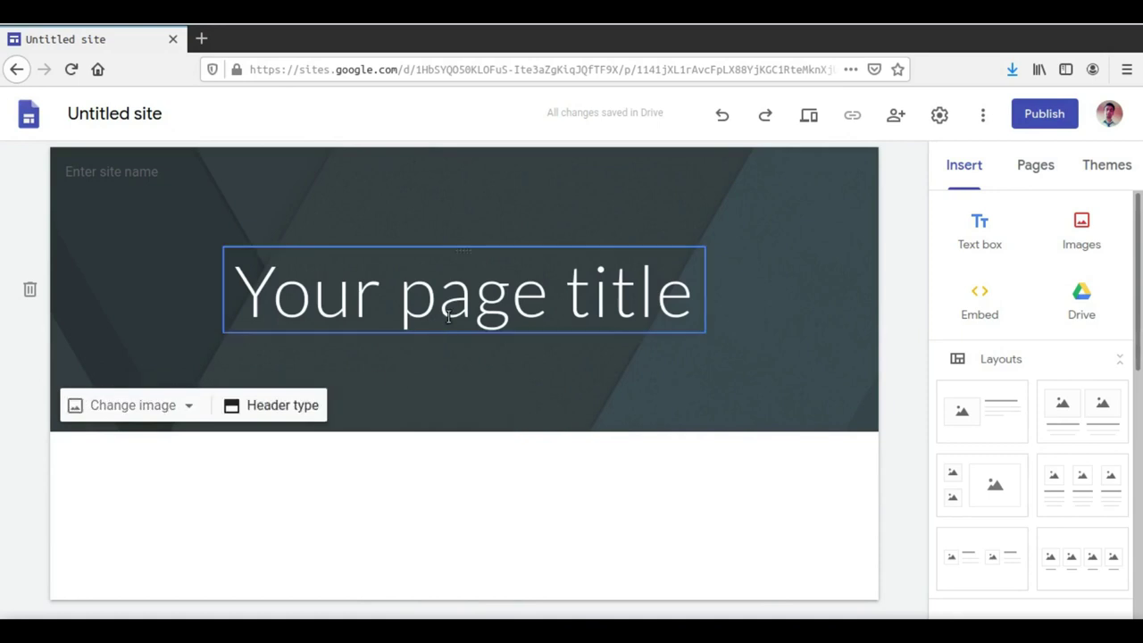
Step: Clear the 'Your page title' placeholder from the banner's page title box
{"action": "left_click", "coordinate": [451, 248]}
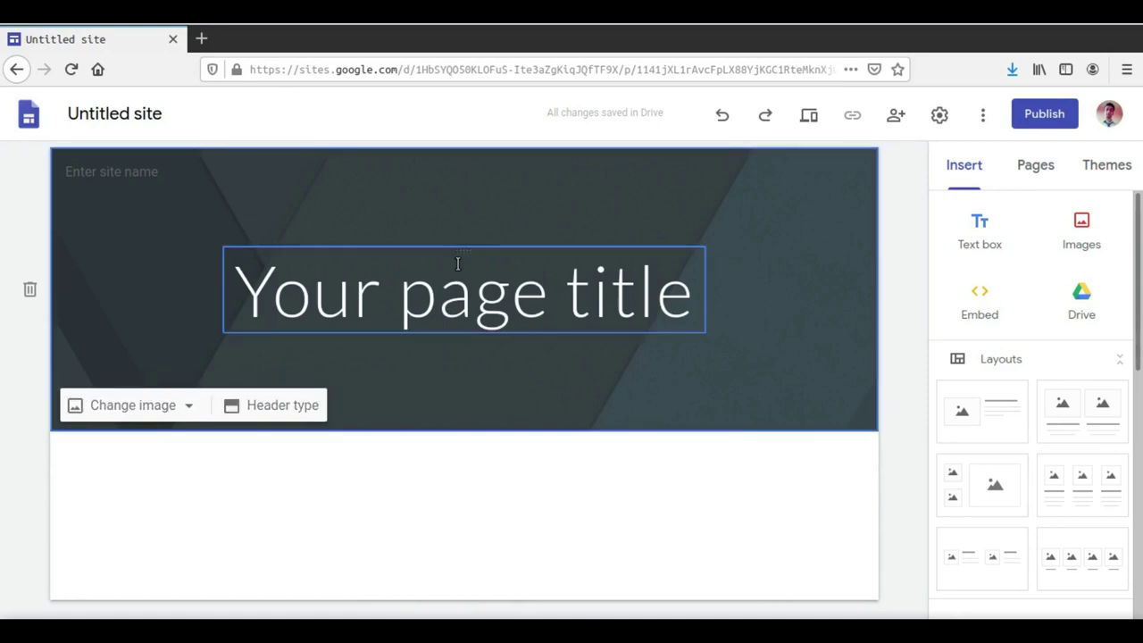
{"action": "left_click", "coordinate": [457, 264]}
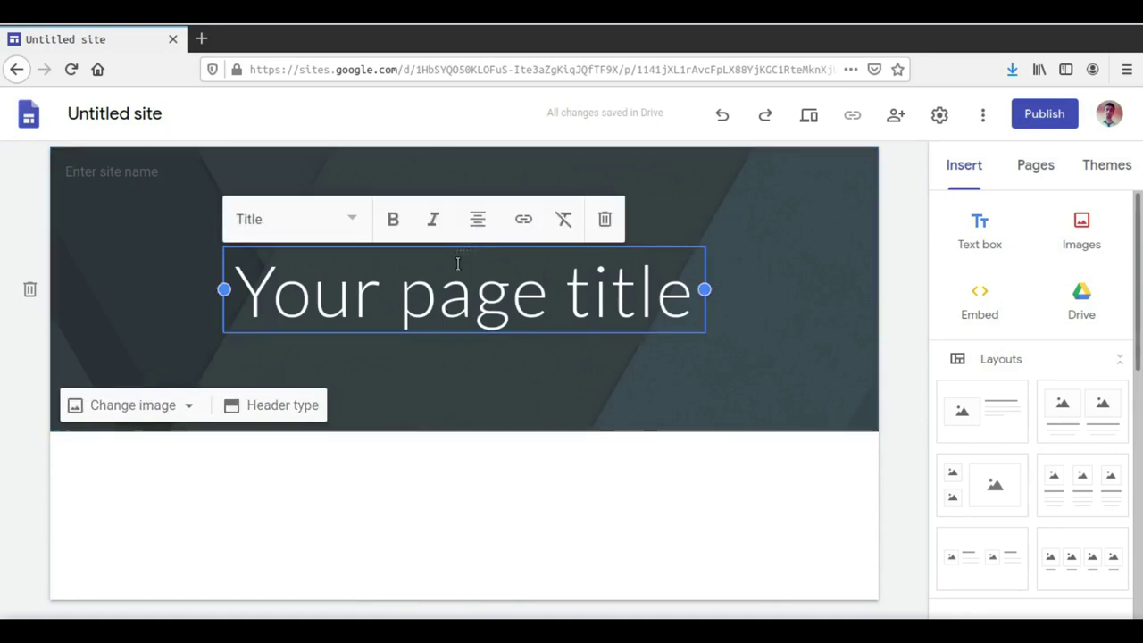
{"action": "triple_click", "coordinate": [457, 264]}
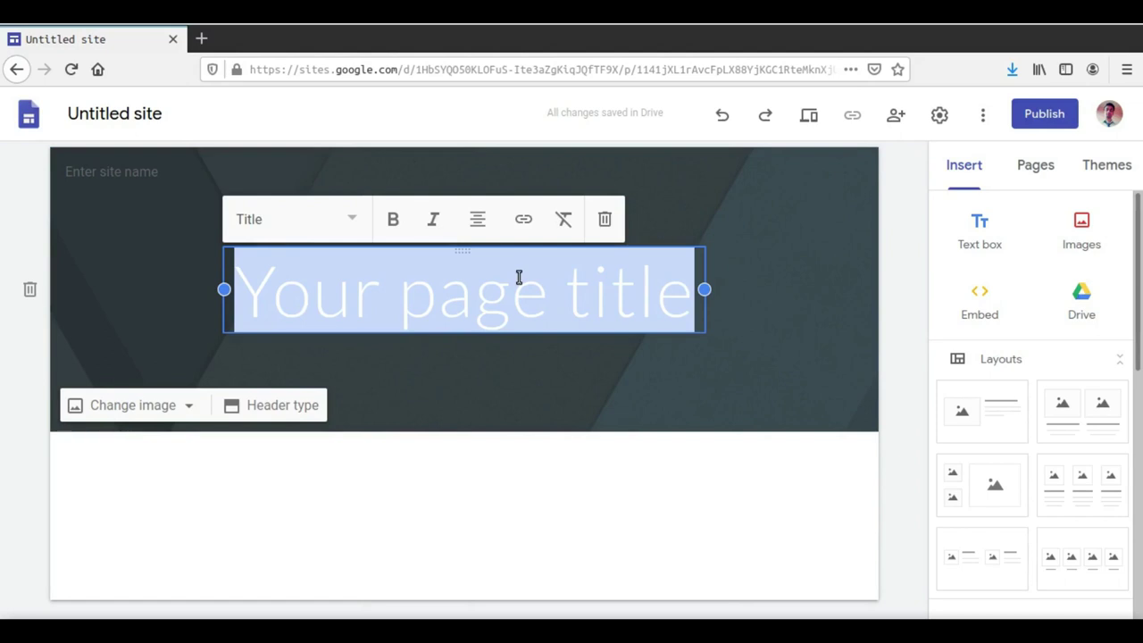
{"action": "key", "text": "BackSpace"}
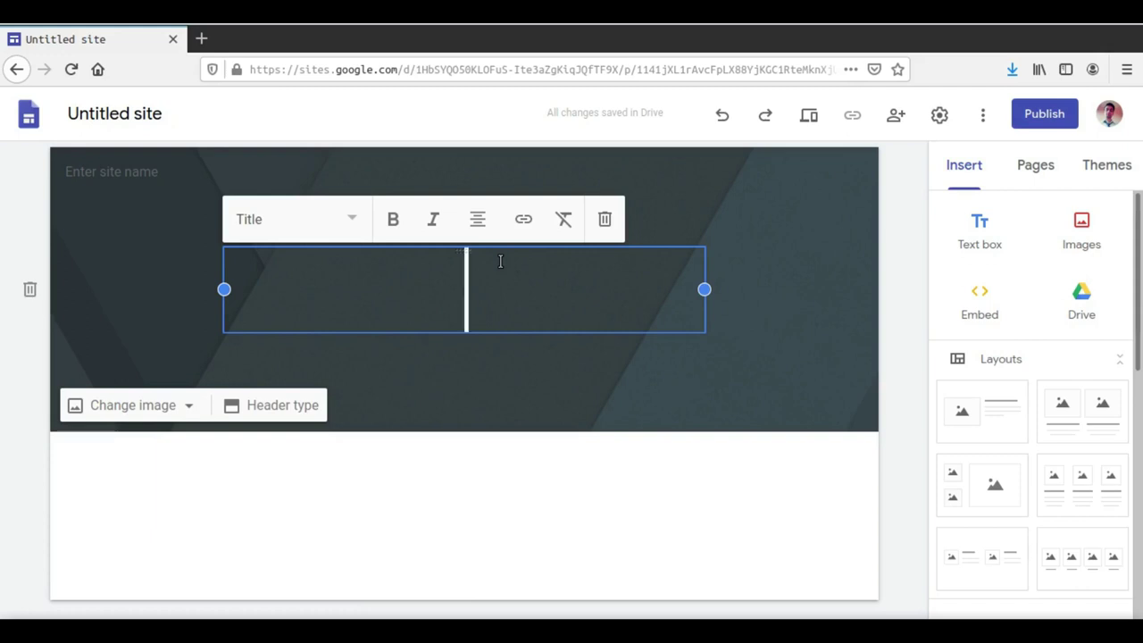
Step: Enter 'Curriculum Vitae' as the banner's page title
{"action": "type", "text": "C"}
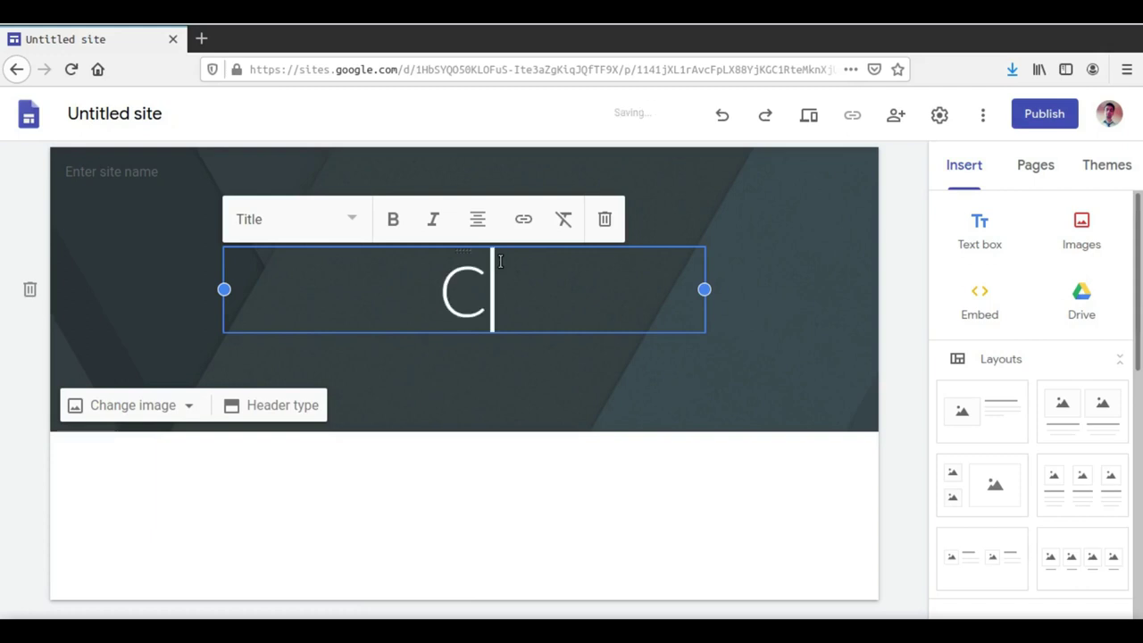
{"action": "type", "text": "urric"}
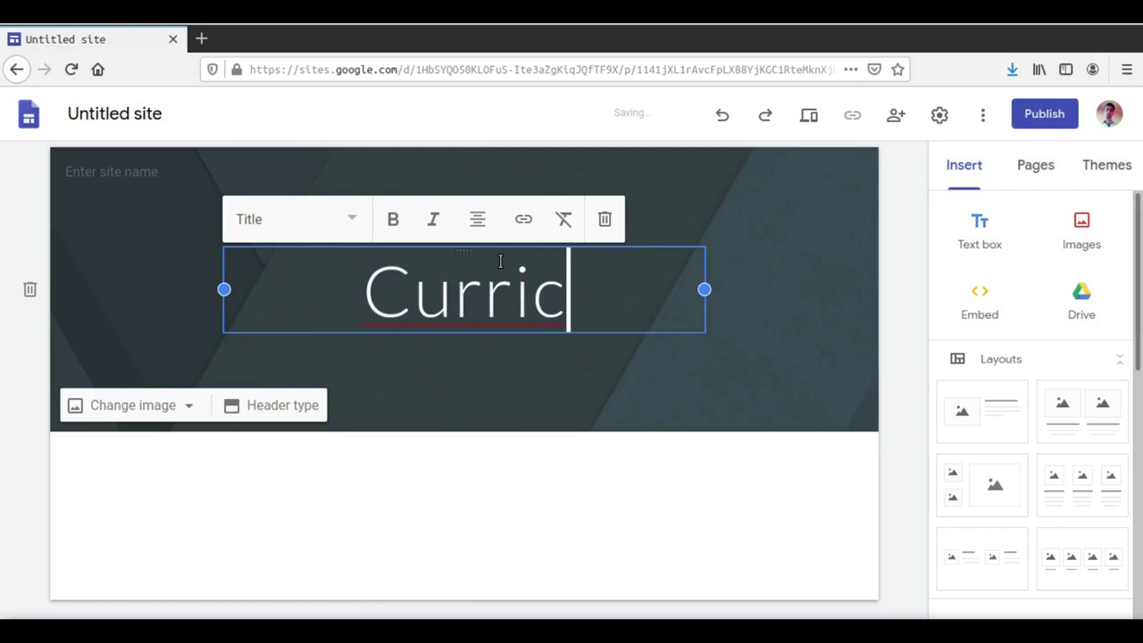
{"action": "type", "text": "ulum"}
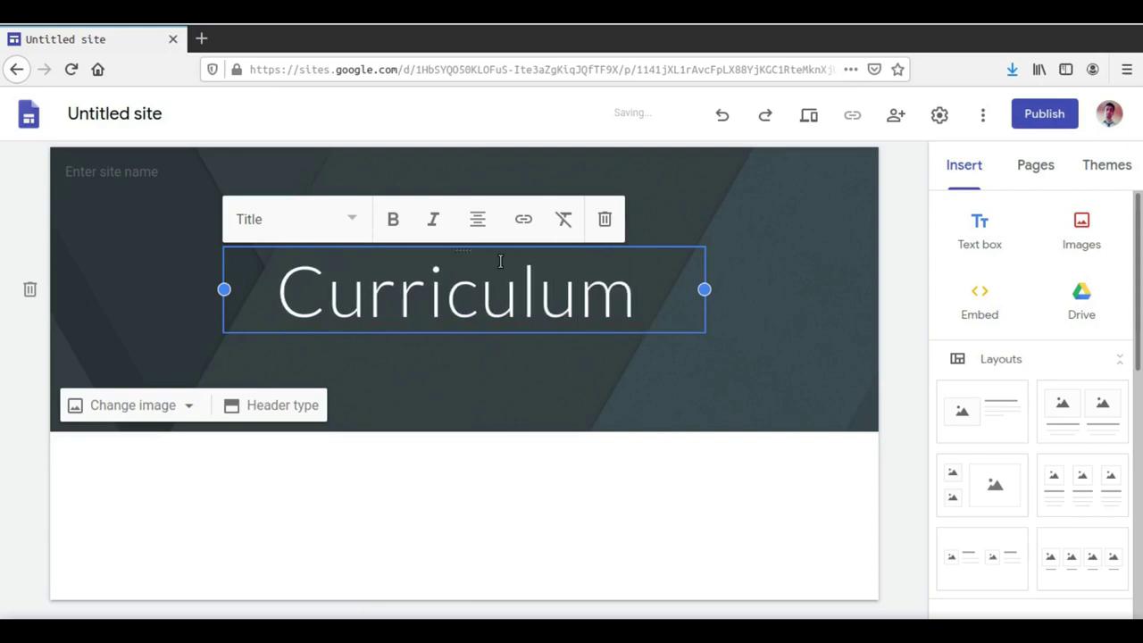
{"action": "type", "text": " Vitae"}
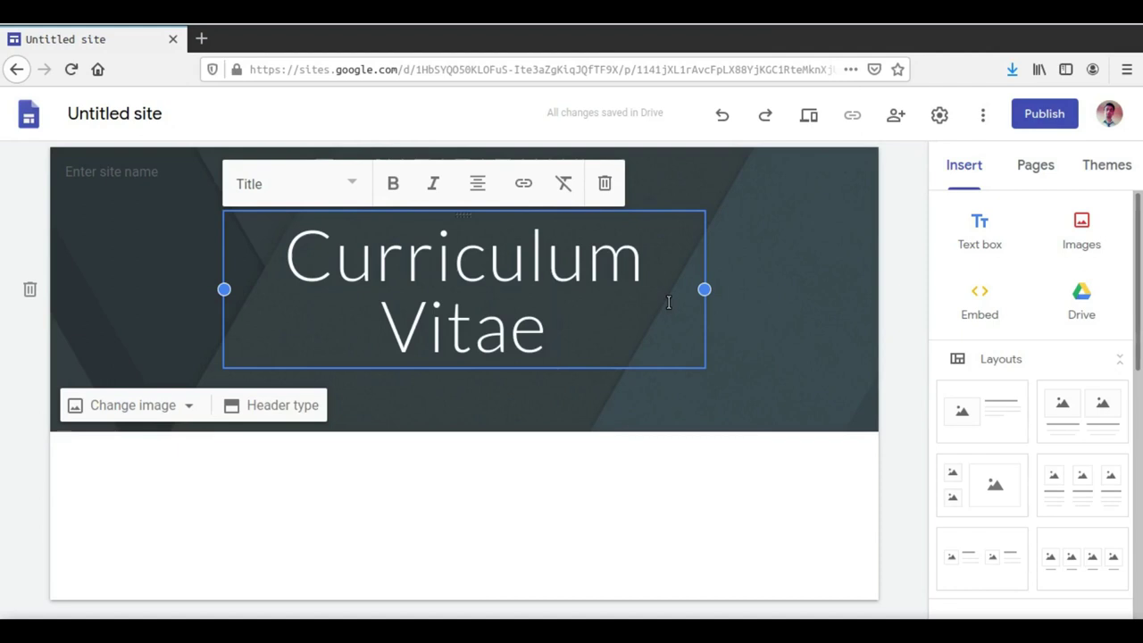
Step: Widen the title box on both sides so 'Curriculum Vitae' fits on one line
{"action": "left_click_drag", "start_coordinate": [704, 289], "coordinate": [829, 289]}
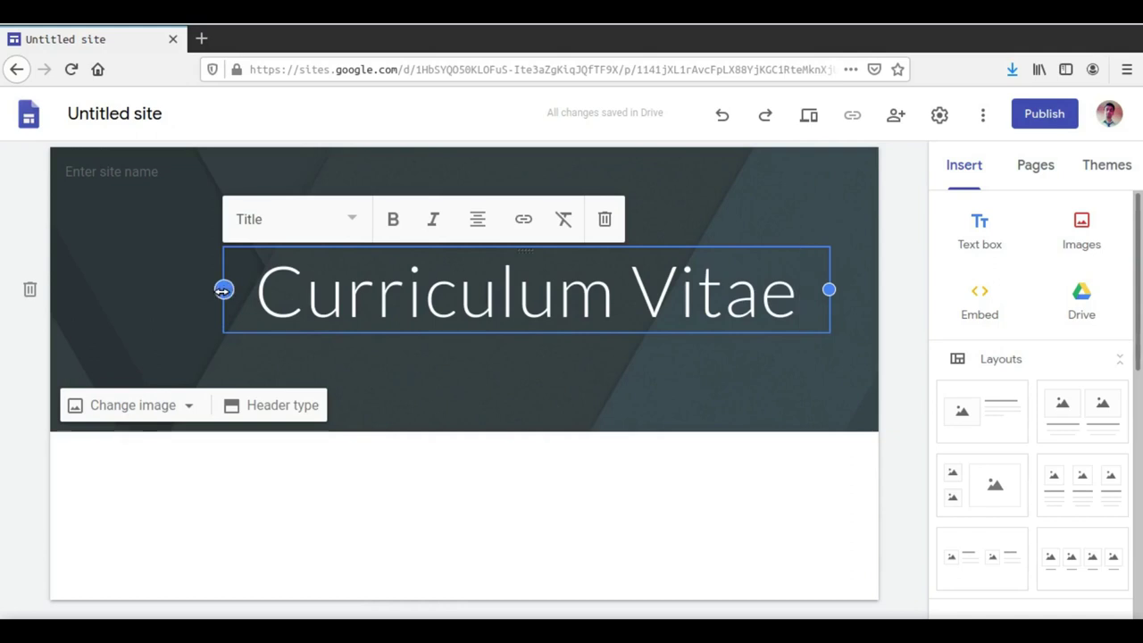
{"action": "left_click_drag", "start_coordinate": [224, 289], "coordinate": [100, 290]}
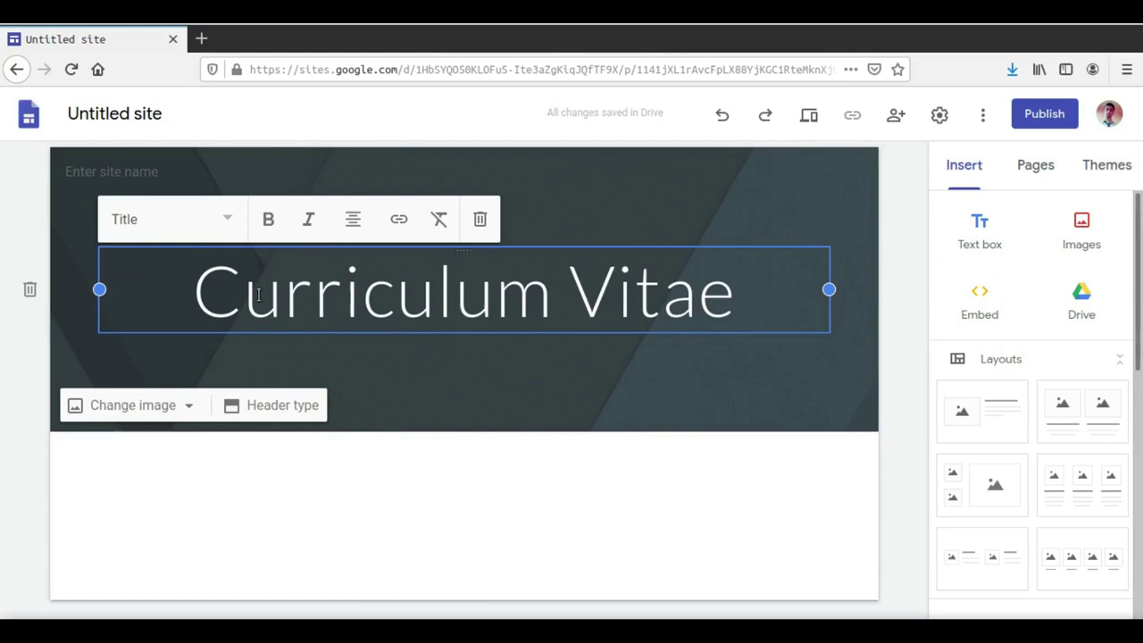
{"action": "left_click", "coordinate": [908, 360]}
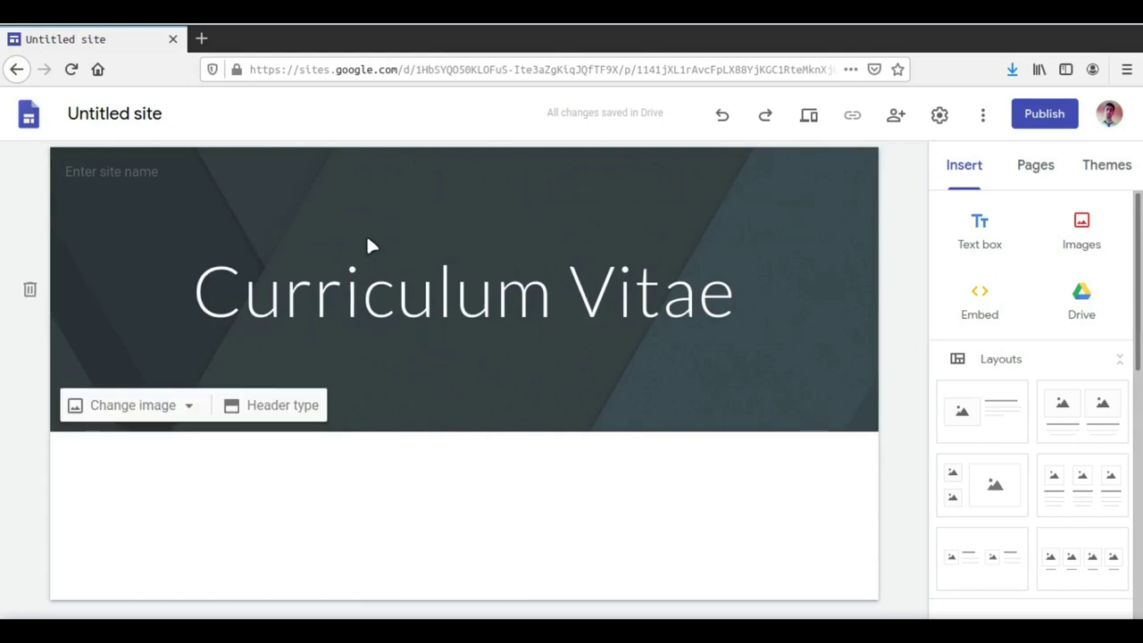
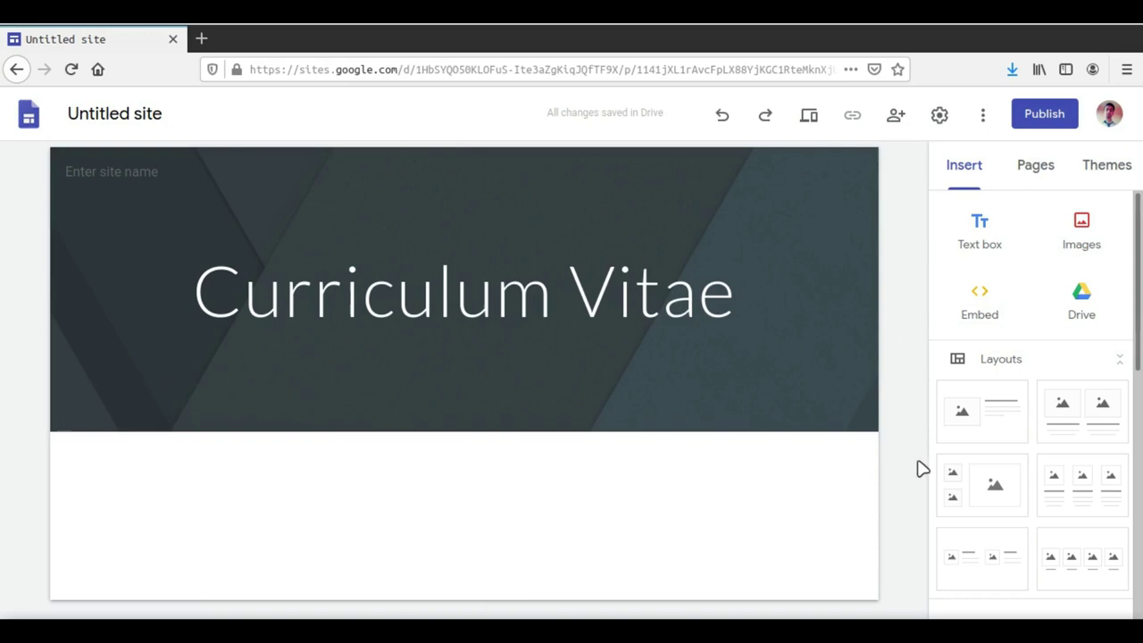
{"action": "scroll", "coordinate": [1087, 421], "scroll_direction": "down", "scroll_amount": 3}
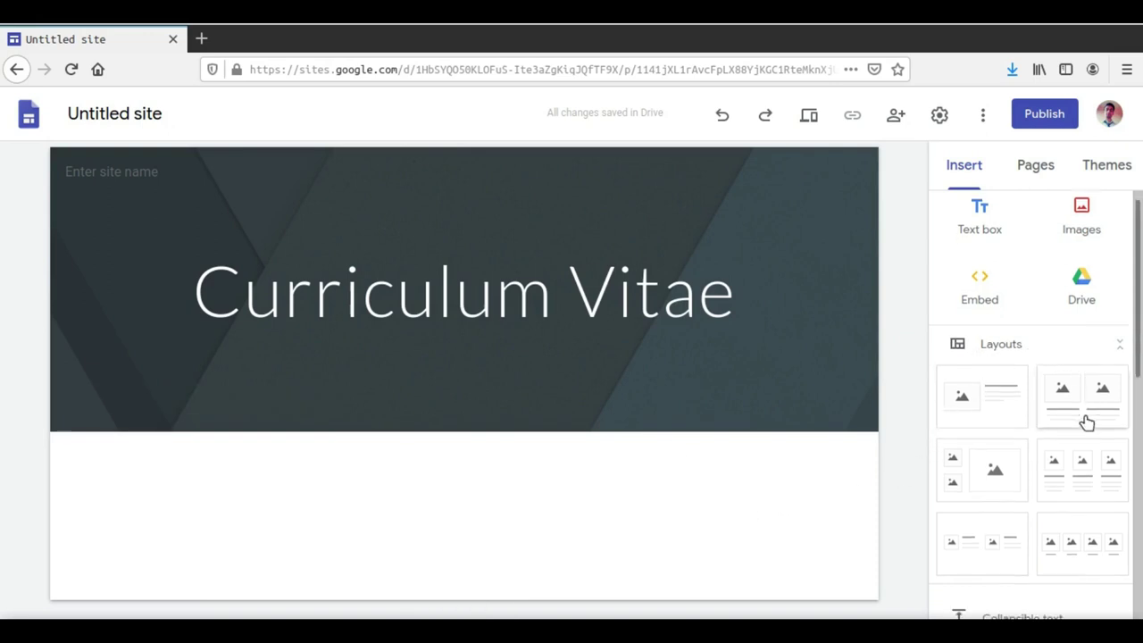
{"action": "scroll", "coordinate": [1087, 431], "scroll_direction": "down", "scroll_amount": 5}
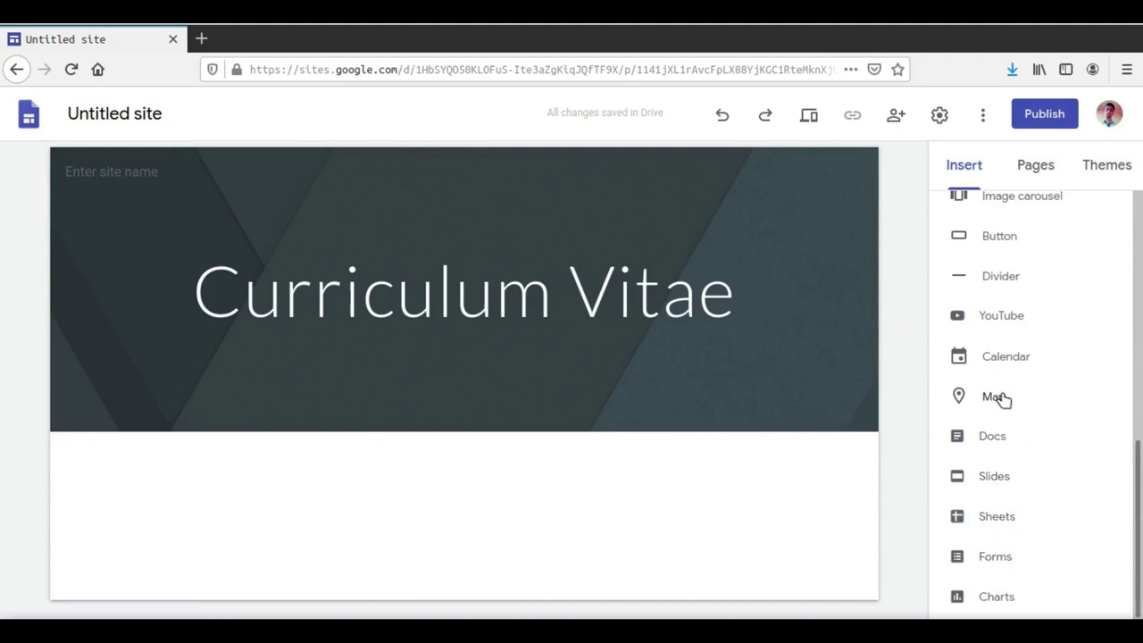
{"action": "scroll", "coordinate": [1003, 403], "scroll_direction": "up", "scroll_amount": 1}
{"action": "scroll", "coordinate": [1006, 409], "scroll_direction": "up", "scroll_amount": 3}
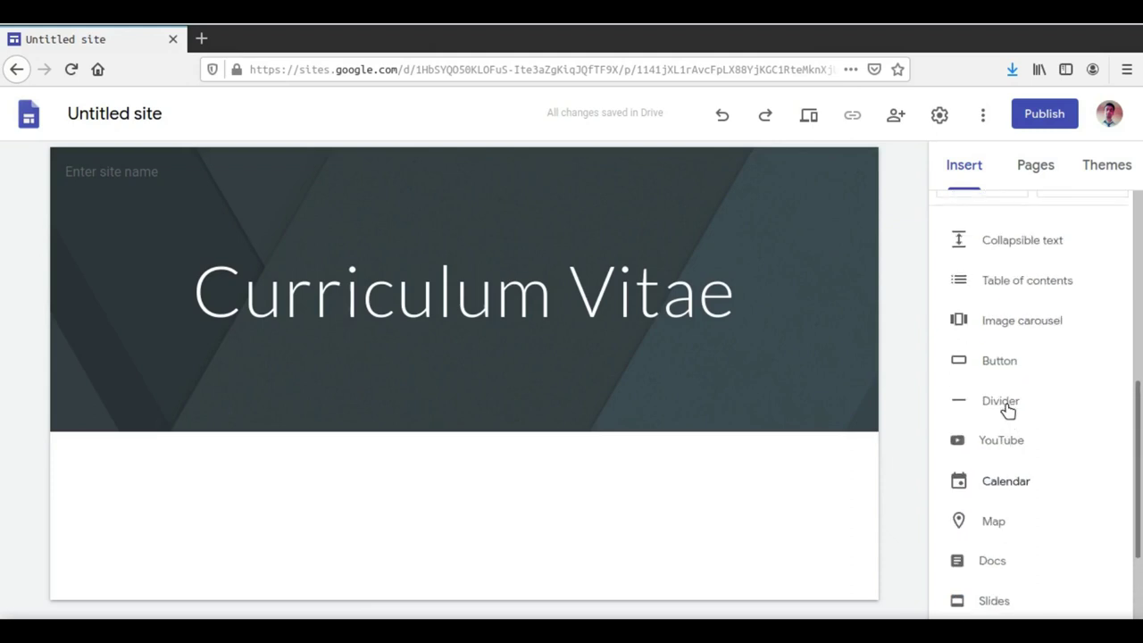
{"action": "scroll", "coordinate": [1050, 460], "scroll_direction": "up", "scroll_amount": 3}
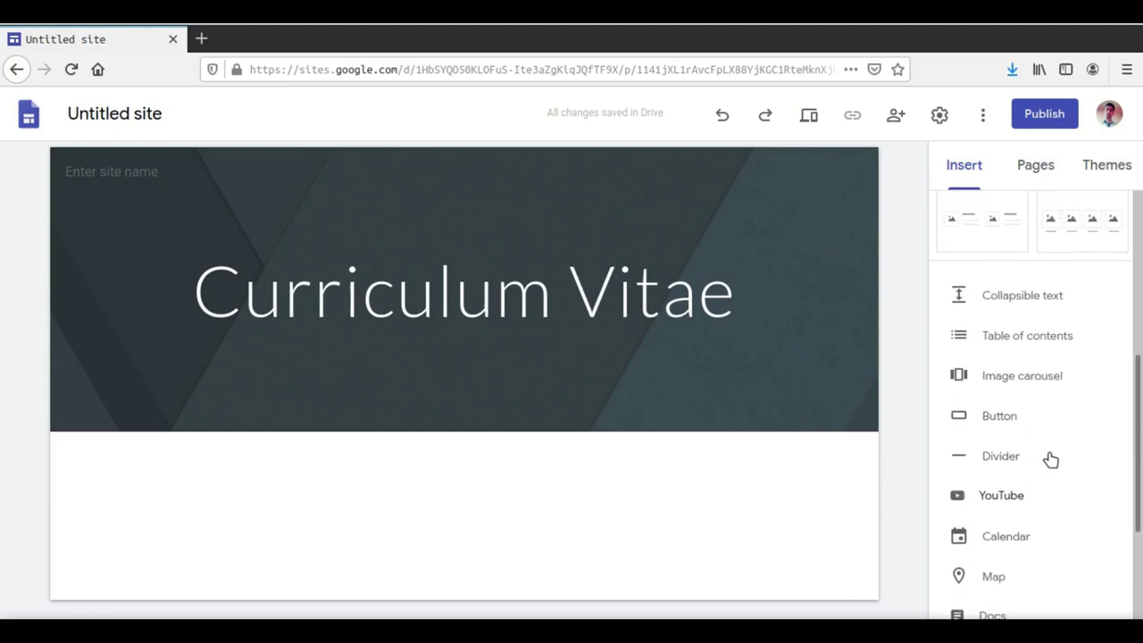
{"action": "scroll", "coordinate": [1077, 421], "scroll_direction": "up", "scroll_amount": 3}
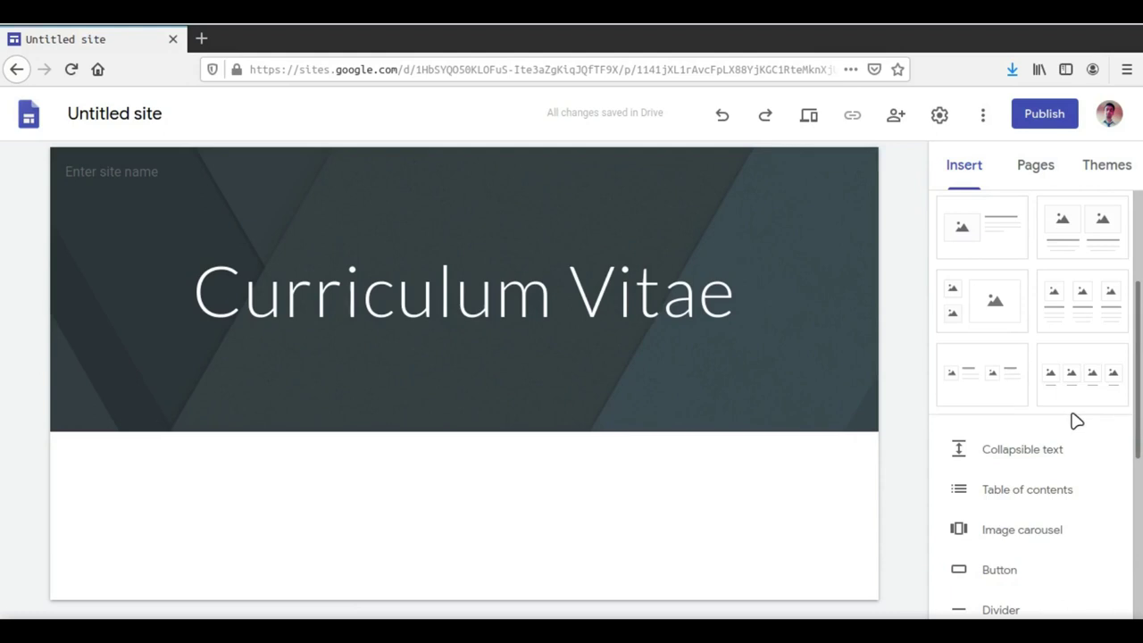
{"action": "scroll", "coordinate": [1077, 421], "scroll_direction": "up", "scroll_amount": 4}
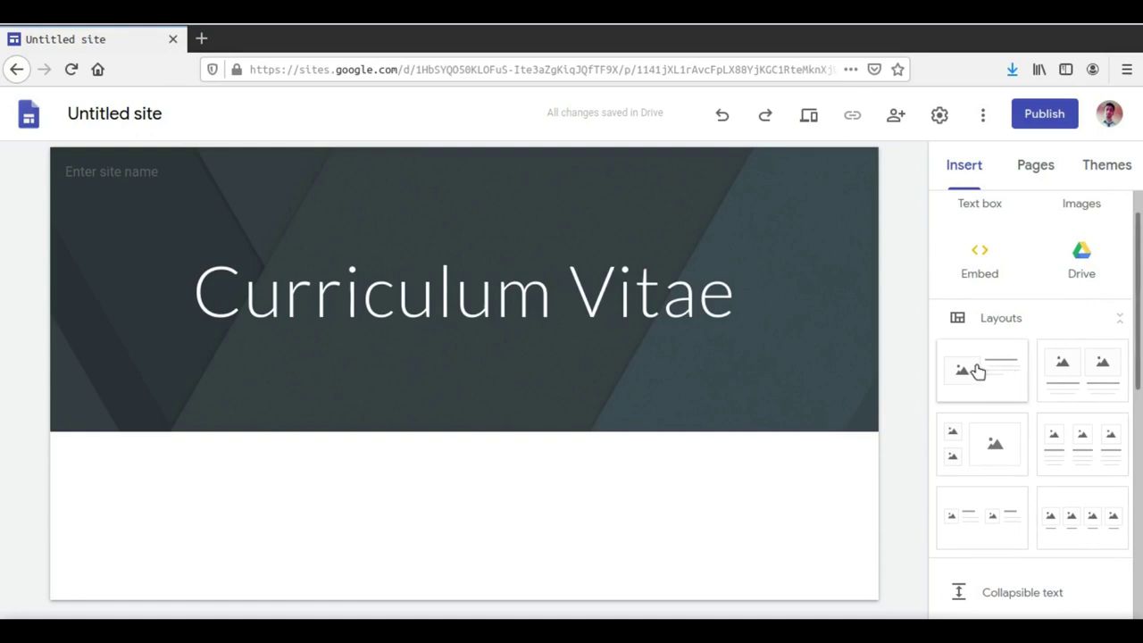
Step: Place the first picture-beside-text layout below the header and select its empty picture area
{"action": "left_click", "coordinate": [974, 359]}
{"action": "left_click_drag", "start_coordinate": [968, 412], "coordinate": [473, 528]}
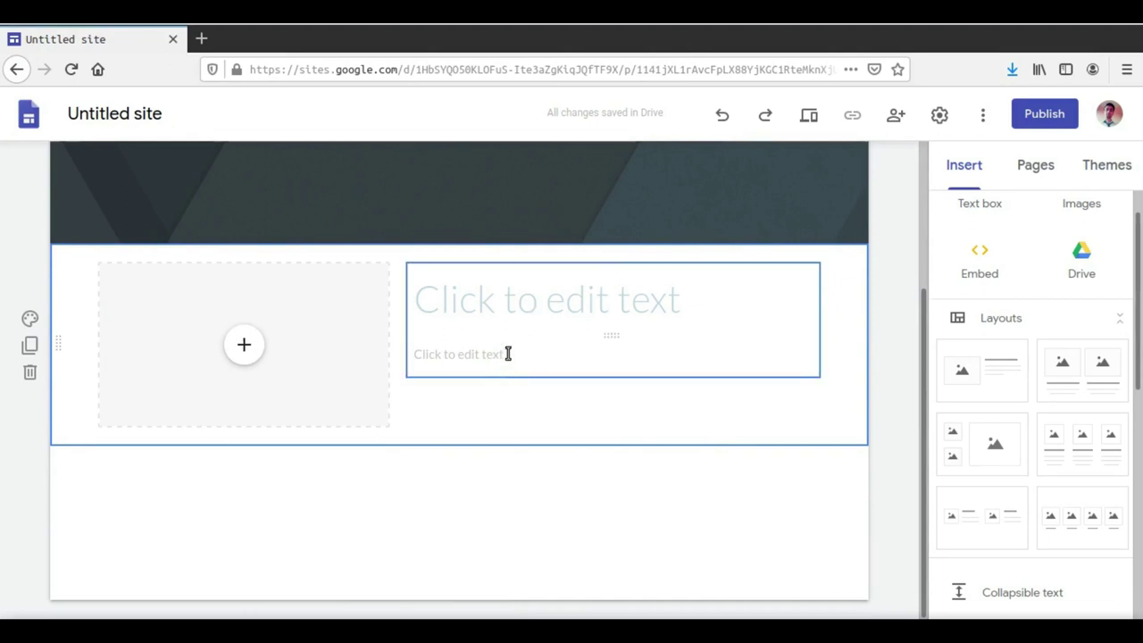
{"action": "left_click", "coordinate": [254, 346]}
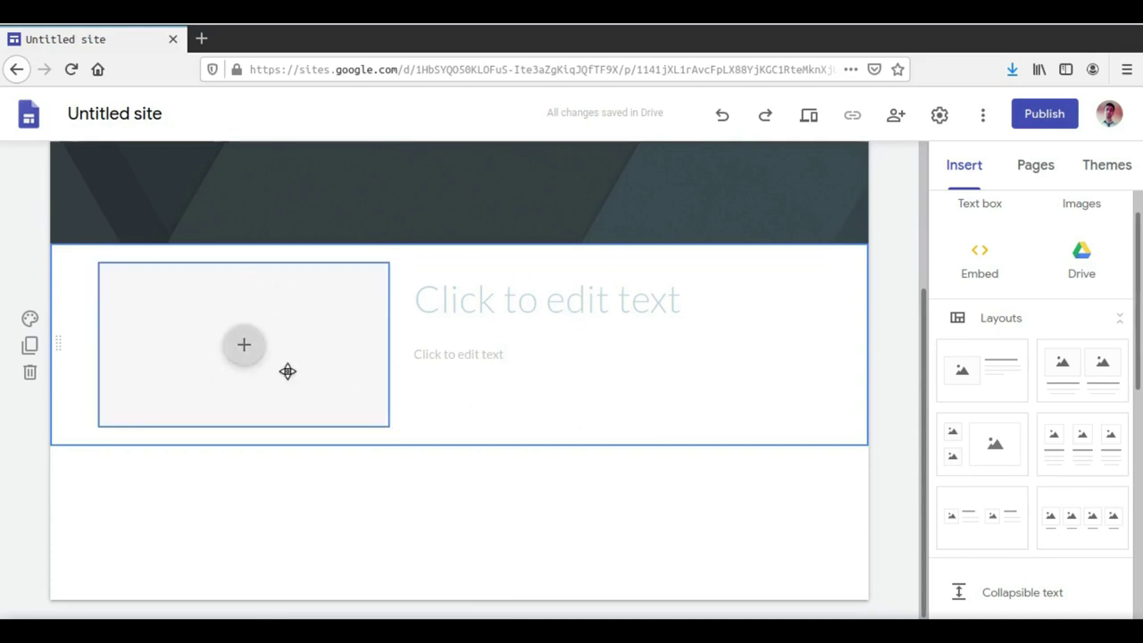
Step: Upload profile_pic.jpeg from the Desktop into the section's picture placeholder
{"action": "left_click", "coordinate": [239, 349]}
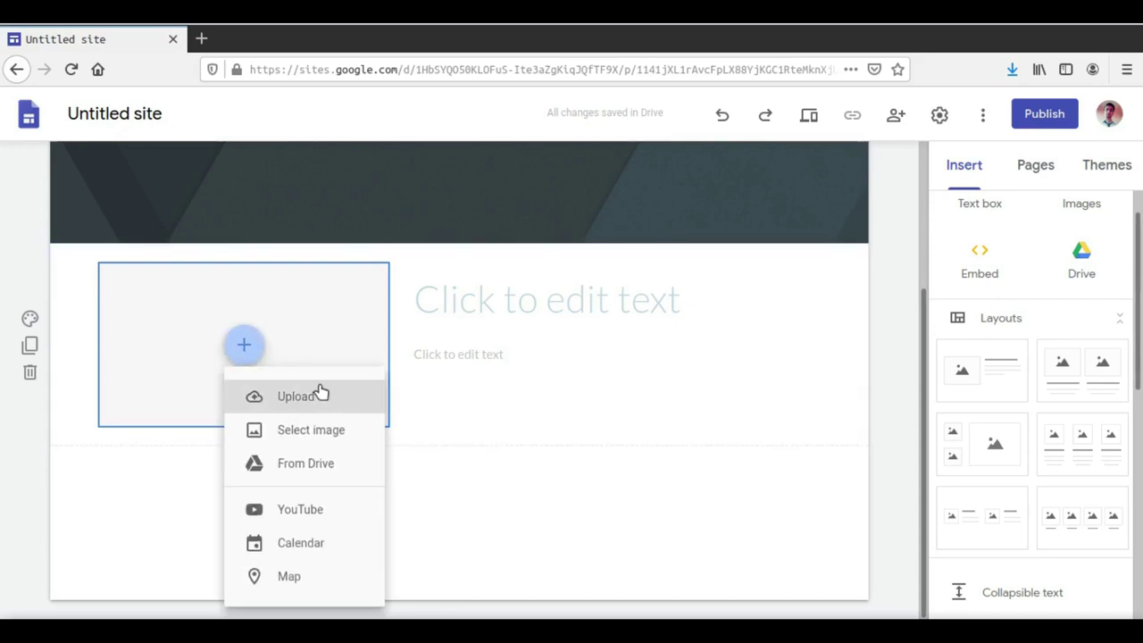
{"action": "left_click", "coordinate": [320, 402]}
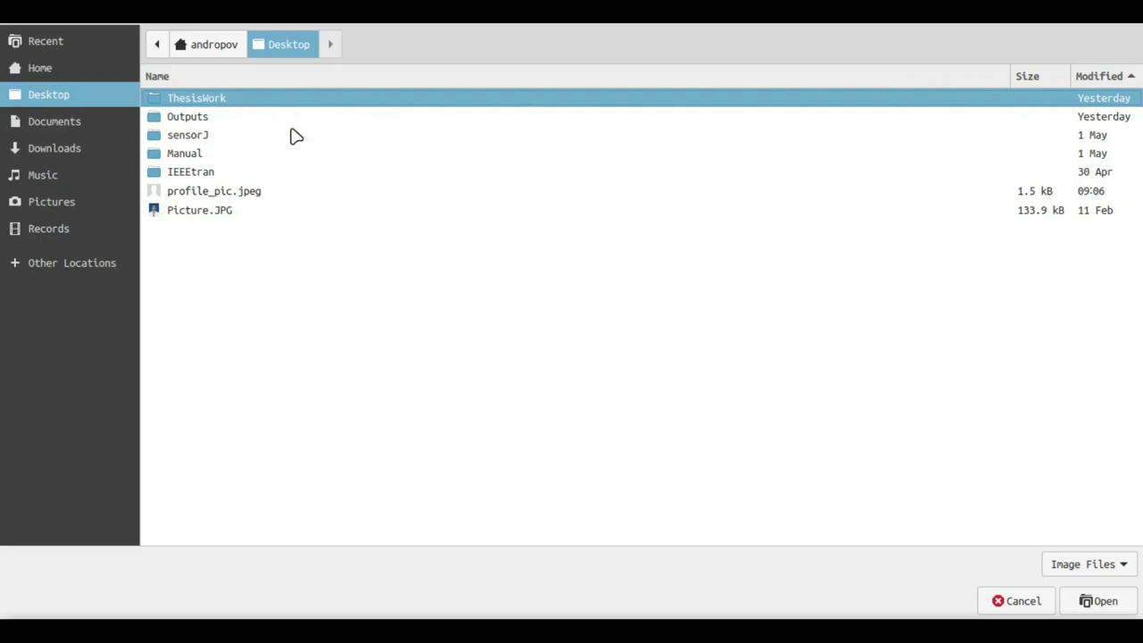
{"action": "left_click", "coordinate": [243, 193]}
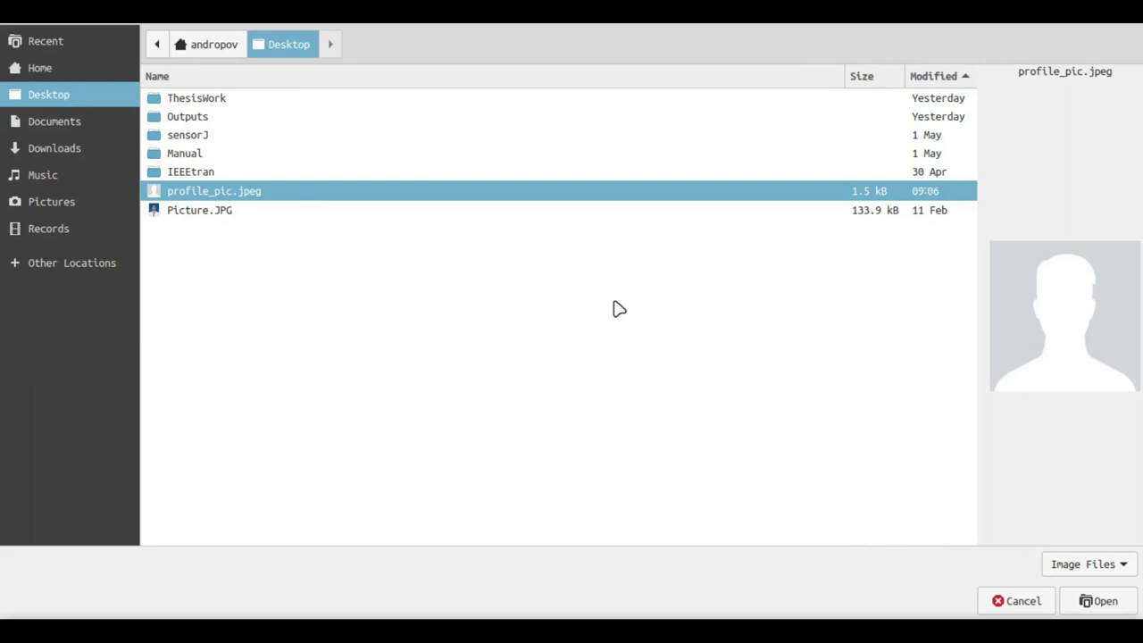
{"action": "left_click", "coordinate": [1097, 601]}
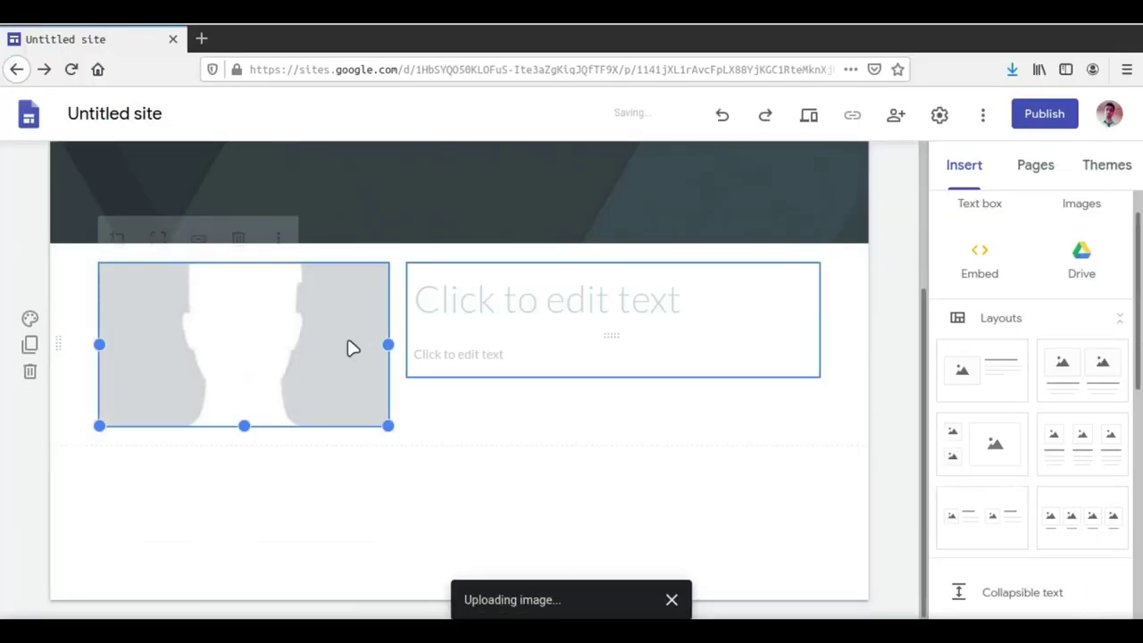
Step: Uncrop the silhouette profile picture and shrink it to a smaller portrait box
{"action": "double_click", "coordinate": [247, 423]}
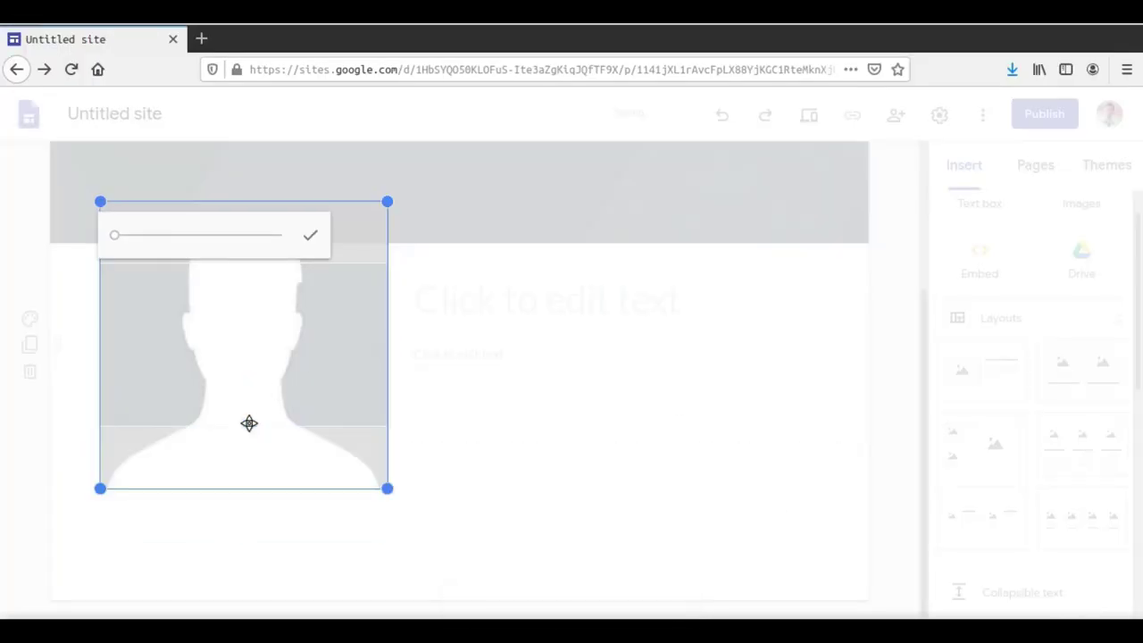
{"action": "left_click", "coordinate": [436, 406]}
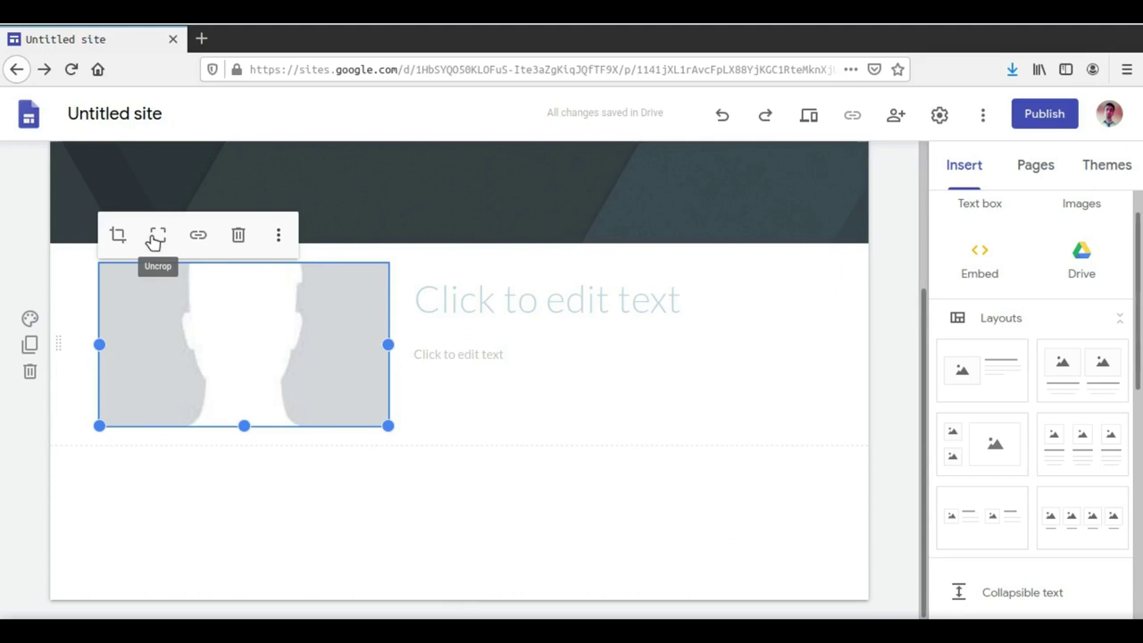
{"action": "left_click", "coordinate": [157, 238]}
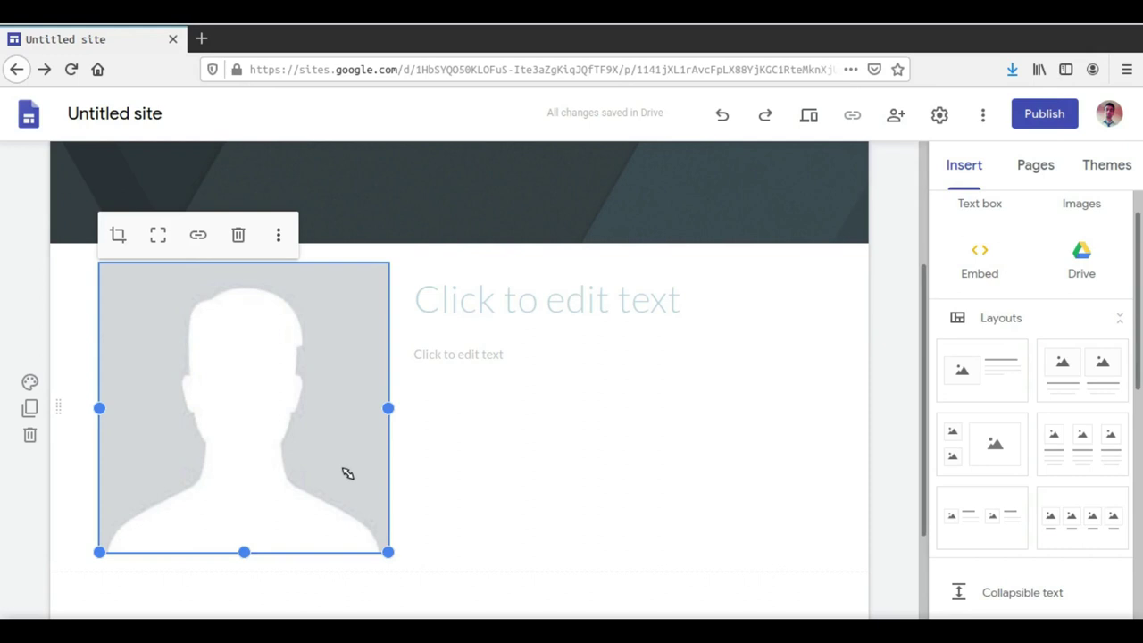
{"action": "left_click_drag", "start_coordinate": [330, 462], "coordinate": [325, 453]}
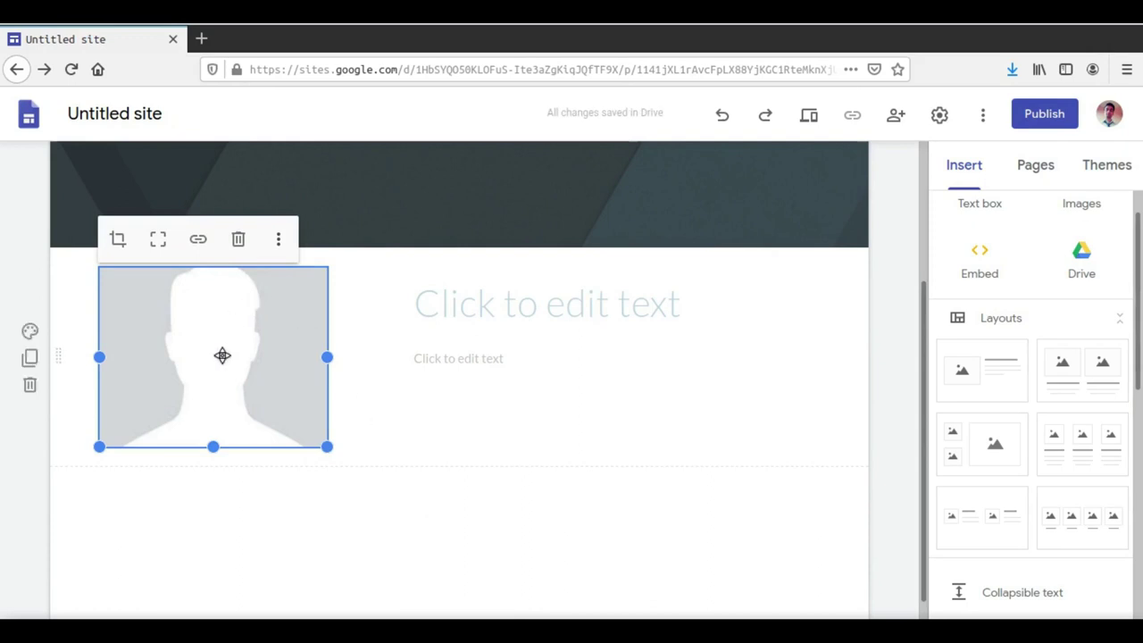
{"action": "left_click_drag", "start_coordinate": [327, 447], "coordinate": [338, 461]}
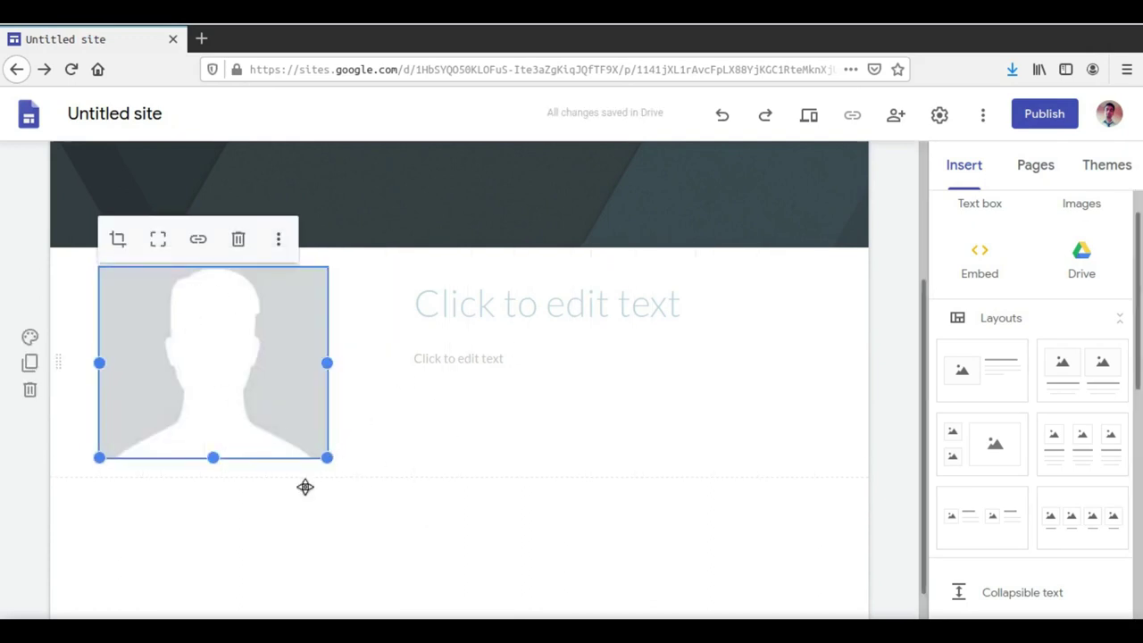
{"action": "left_click", "coordinate": [329, 546]}
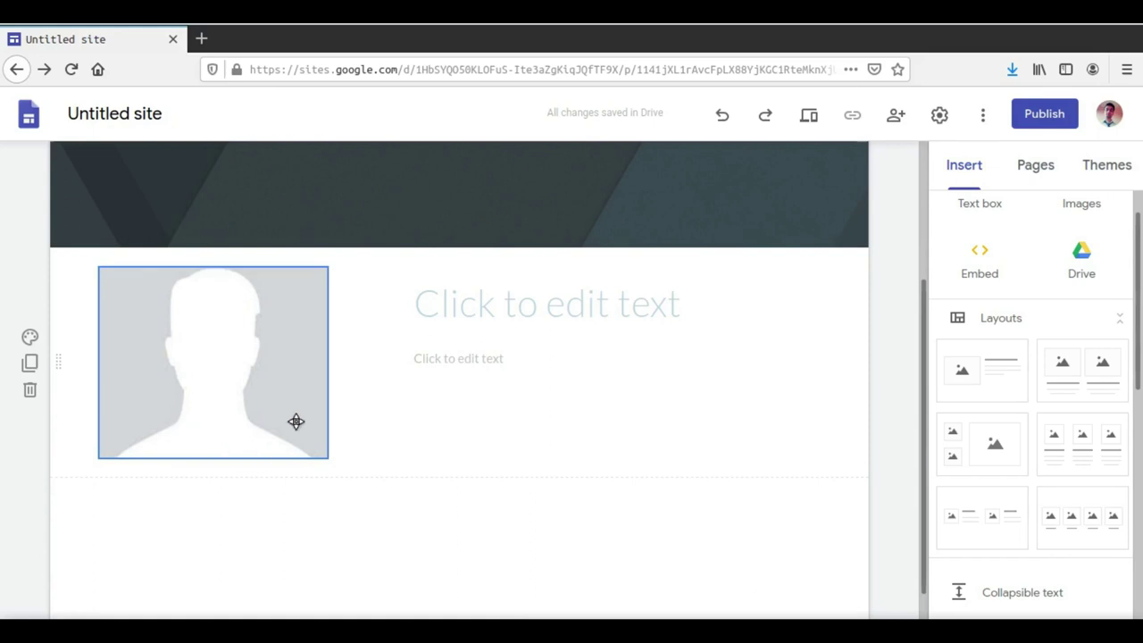
Step: Type 'Anonymous Person' into the title box beside the profile picture
{"action": "scroll", "coordinate": [296, 421], "scroll_direction": "up", "scroll_amount": 3}
{"action": "scroll", "coordinate": [281, 444], "scroll_direction": "down", "scroll_amount": 3}
{"action": "scroll", "coordinate": [208, 342], "scroll_direction": "up", "scroll_amount": 3}
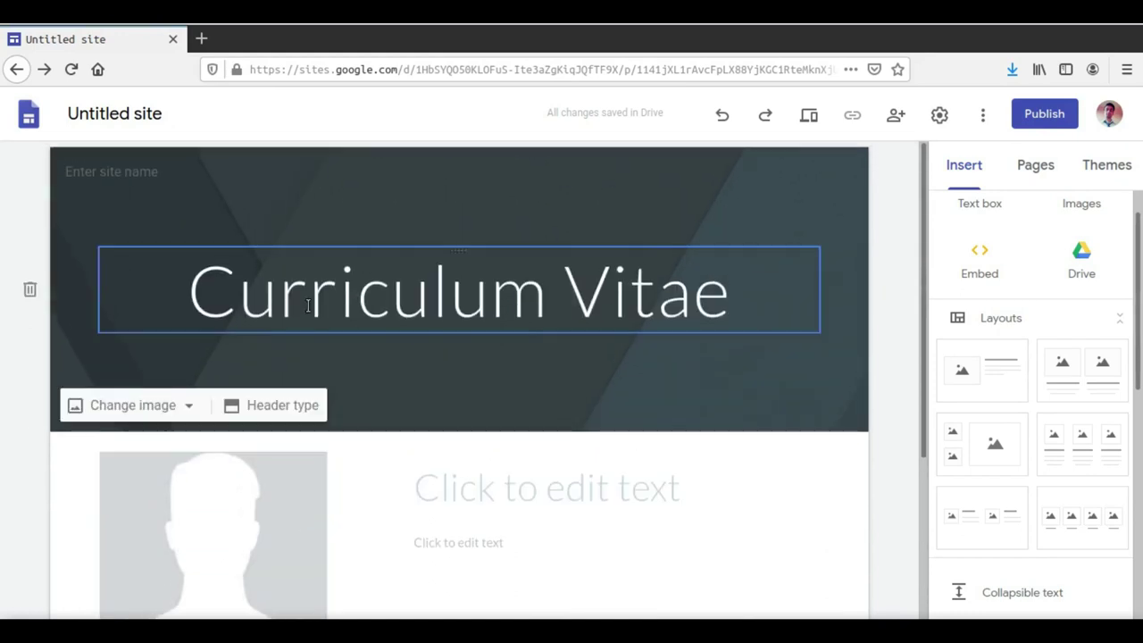
{"action": "scroll", "coordinate": [311, 353], "scroll_direction": "down", "scroll_amount": 3}
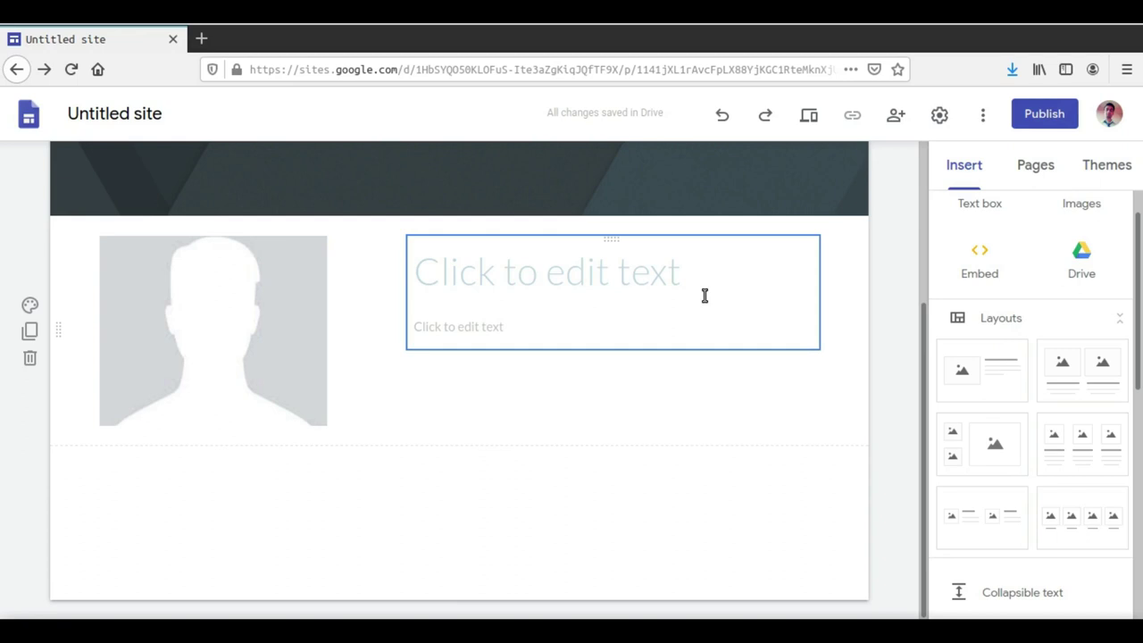
{"action": "left_click", "coordinate": [624, 279]}
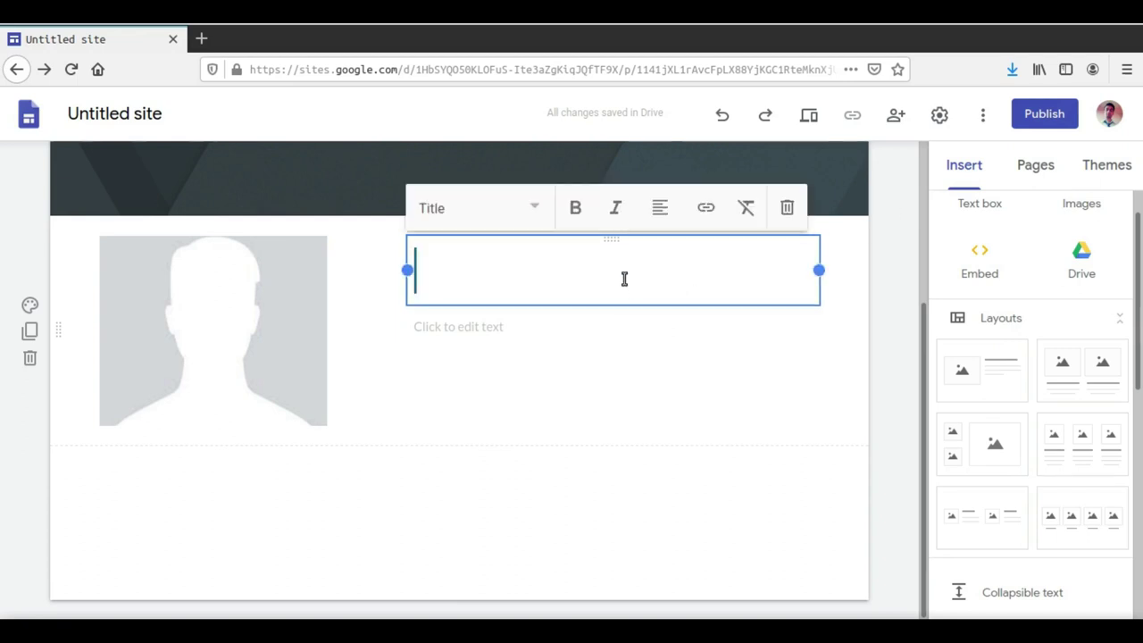
{"action": "type", "text": "Anonymo"}
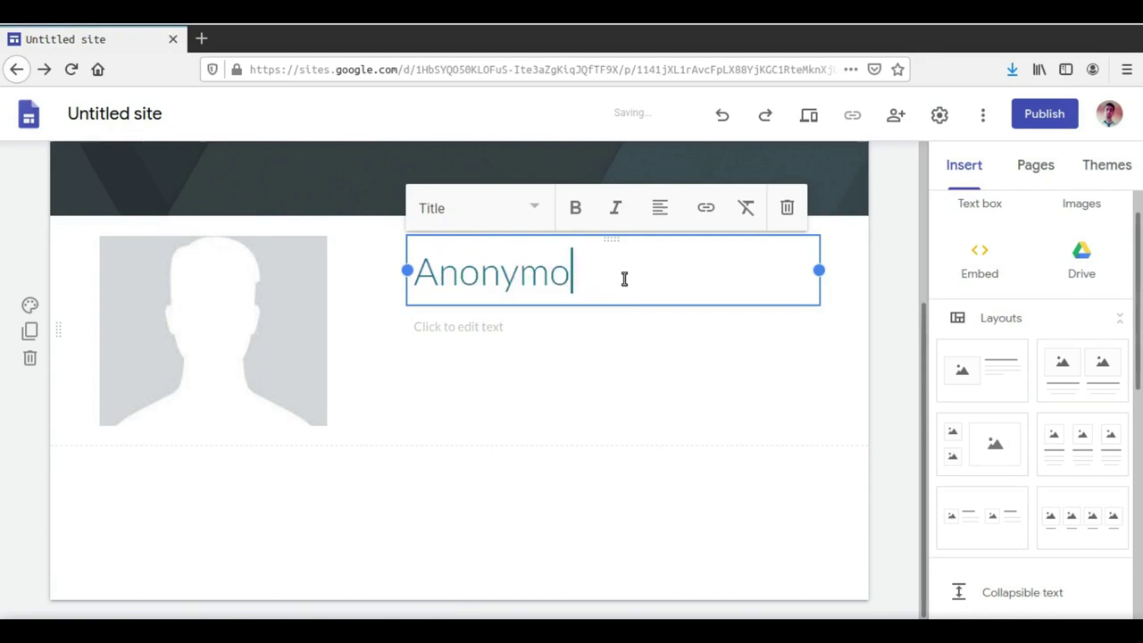
{"action": "type", "text": "us P"}
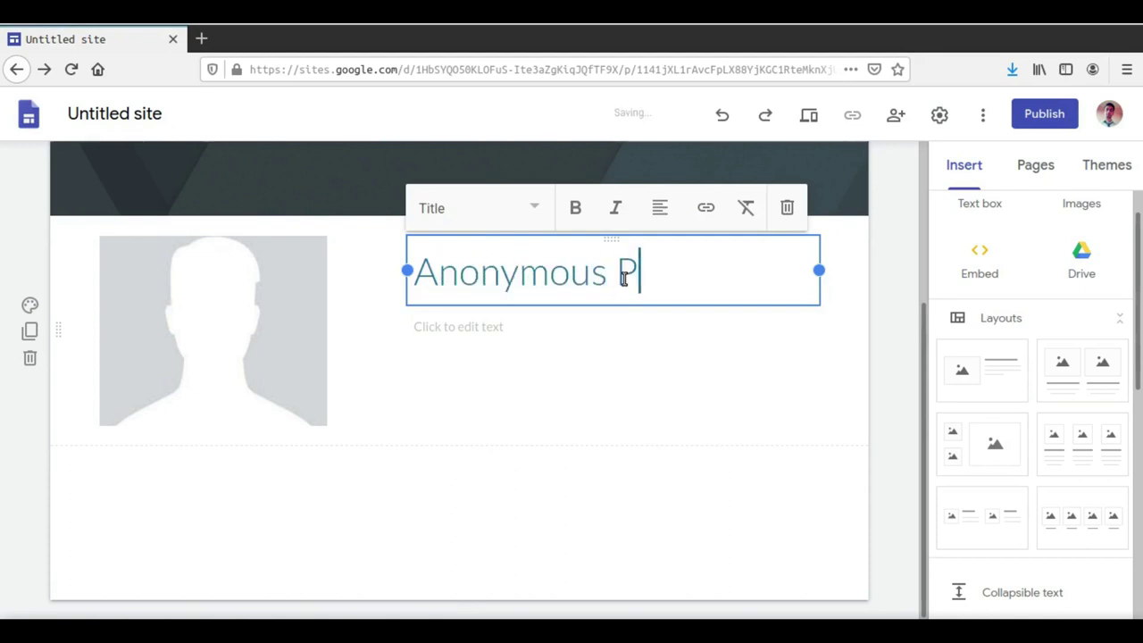
{"action": "type", "text": "erson"}
{"action": "left_click", "coordinate": [460, 338]}
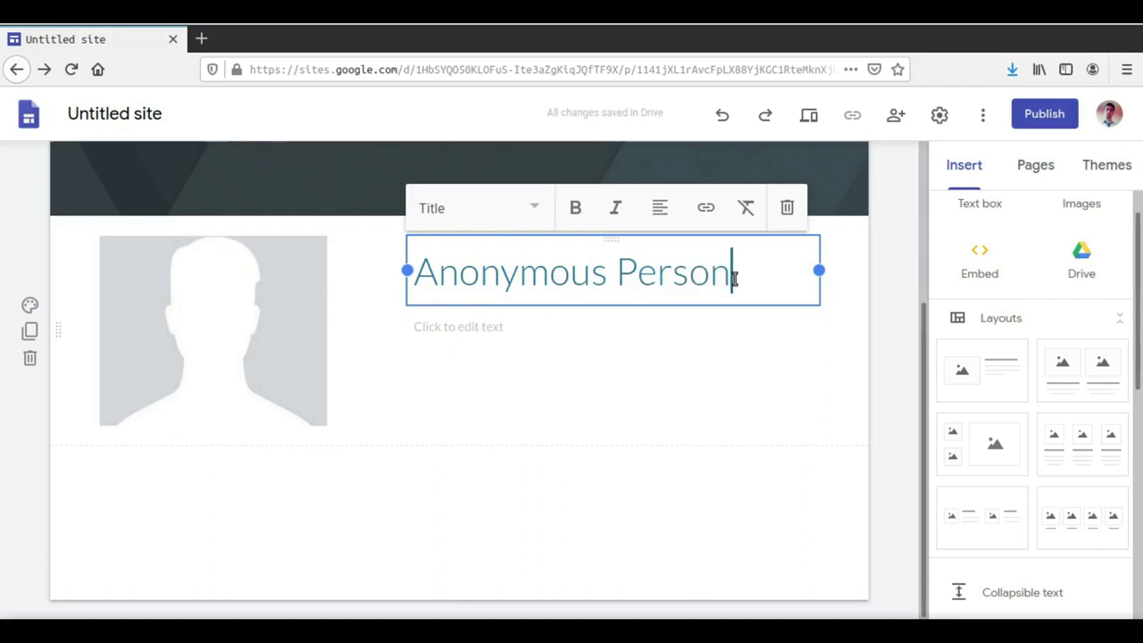
{"action": "left_click", "coordinate": [856, 317]}
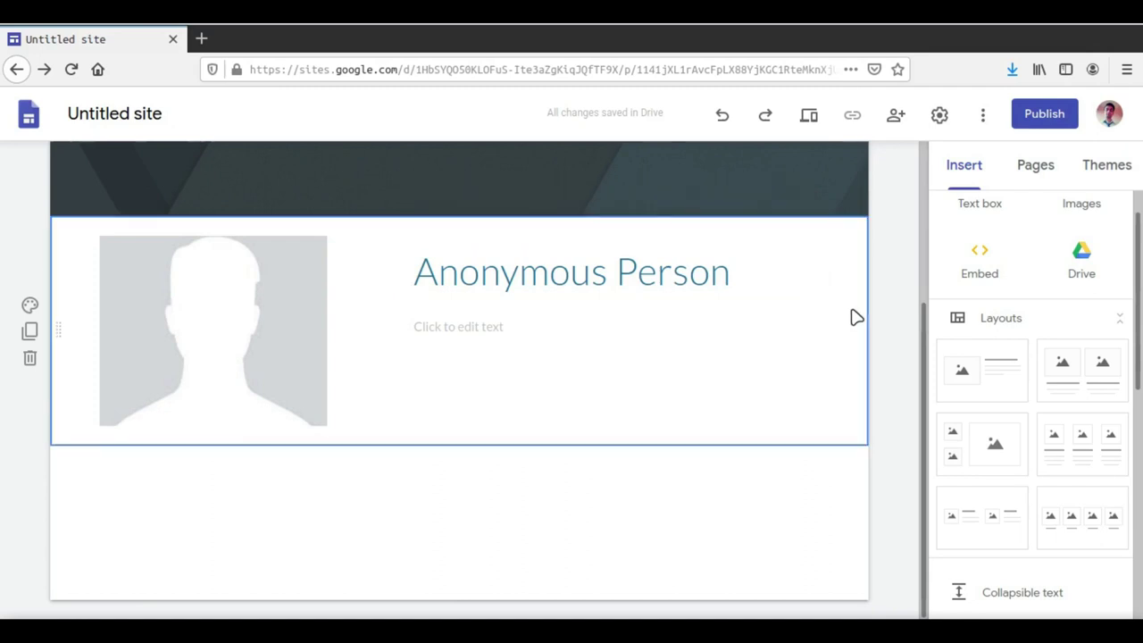
{"action": "scroll", "coordinate": [904, 299], "scroll_direction": "up", "scroll_amount": 2}
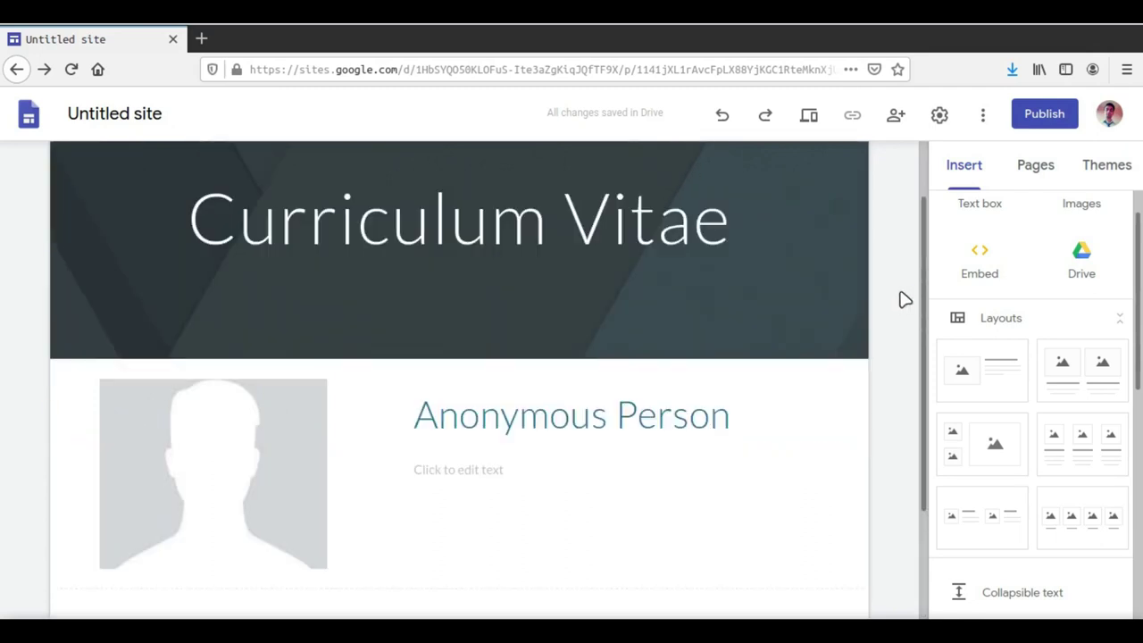
Step: Select the Anonymous Person heading, then put the cursor on the subtitle line beneath it
{"action": "scroll", "coordinate": [238, 342], "scroll_direction": "down", "scroll_amount": 1}
{"action": "left_click", "coordinate": [238, 342]}
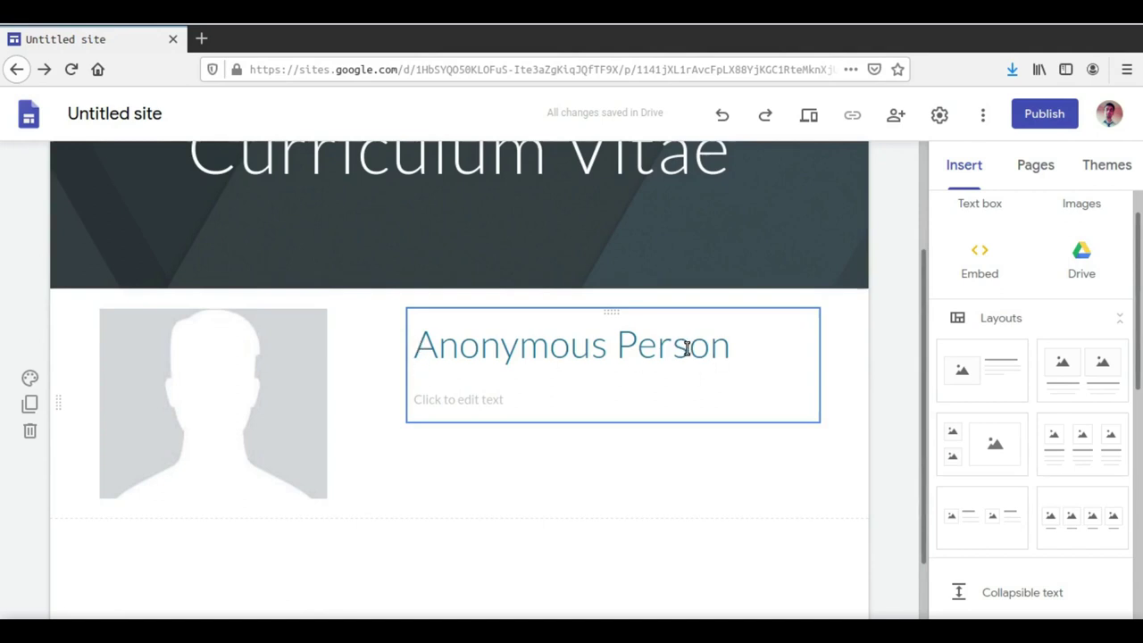
{"action": "left_click_drag", "start_coordinate": [737, 347], "coordinate": [408, 343]}
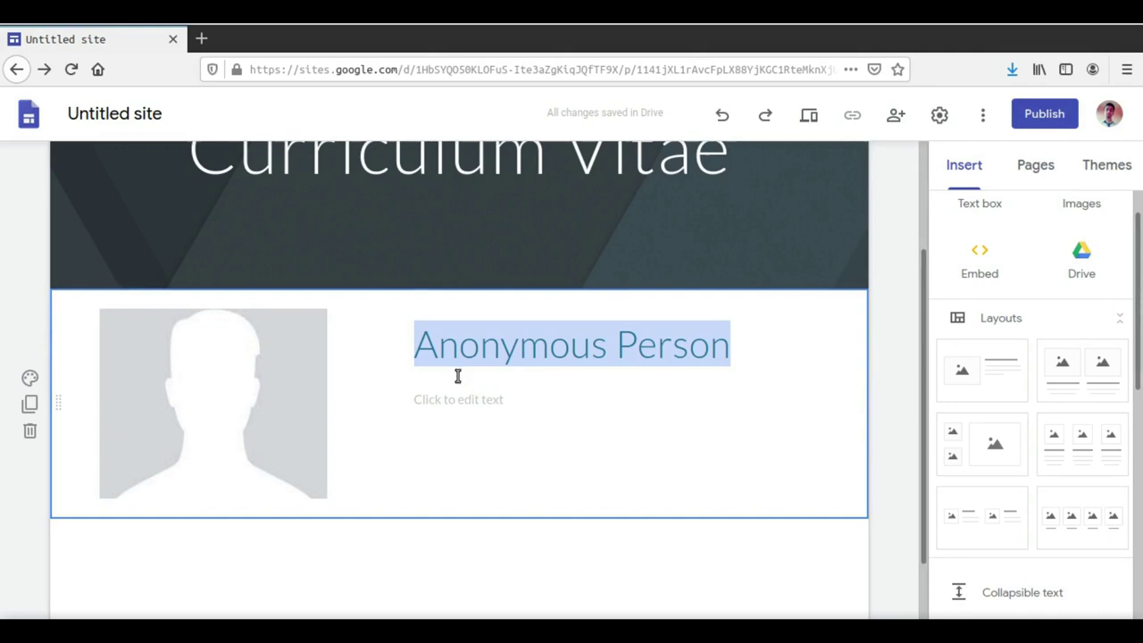
{"action": "left_click", "coordinate": [449, 395]}
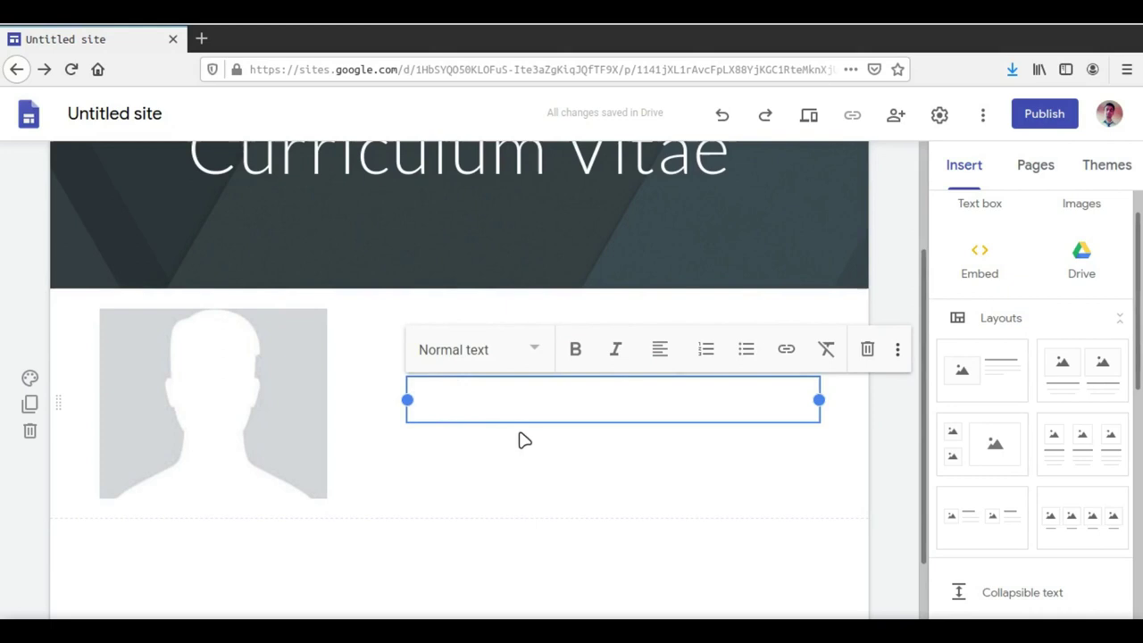
Step: Add an 'E-mail id:' line with the contact's e-mail address under the name
{"action": "type", "text": "E-m"}
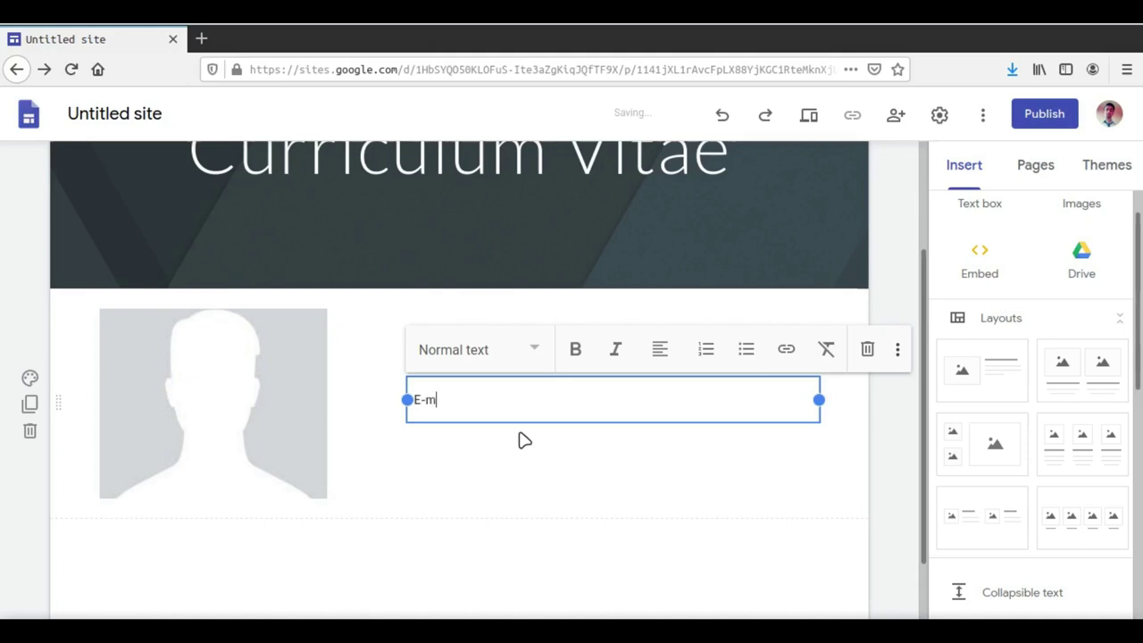
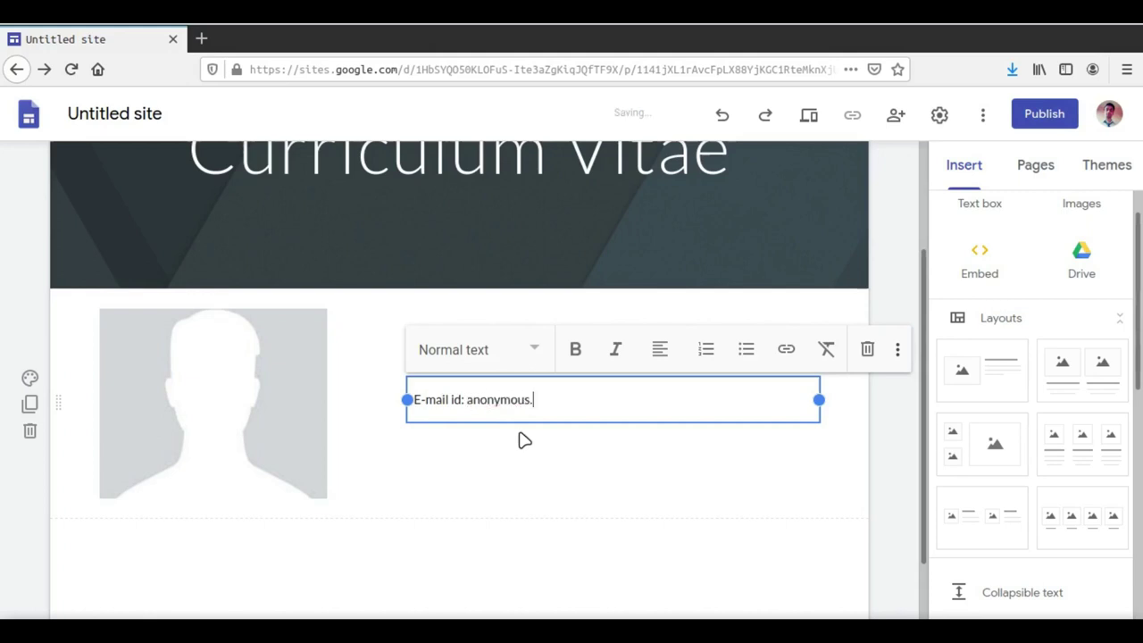
{"action": "left_click", "coordinate": [870, 438]}
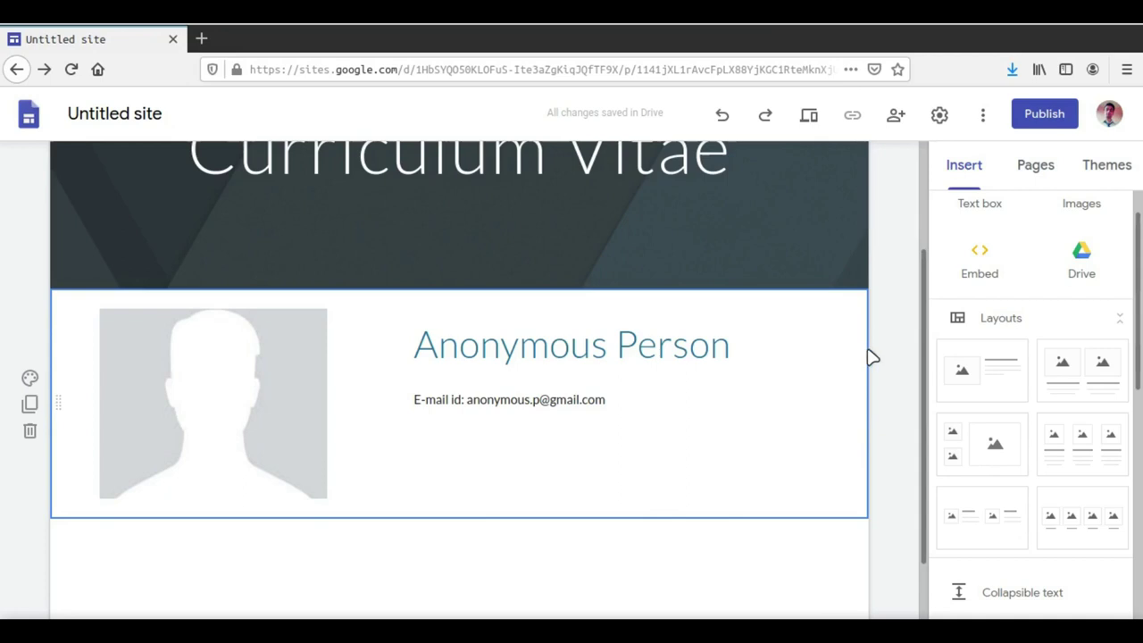
{"action": "scroll", "coordinate": [880, 347], "scroll_direction": "up", "scroll_amount": 1}
{"action": "scroll", "coordinate": [880, 347], "scroll_direction": "up", "scroll_amount": 1}
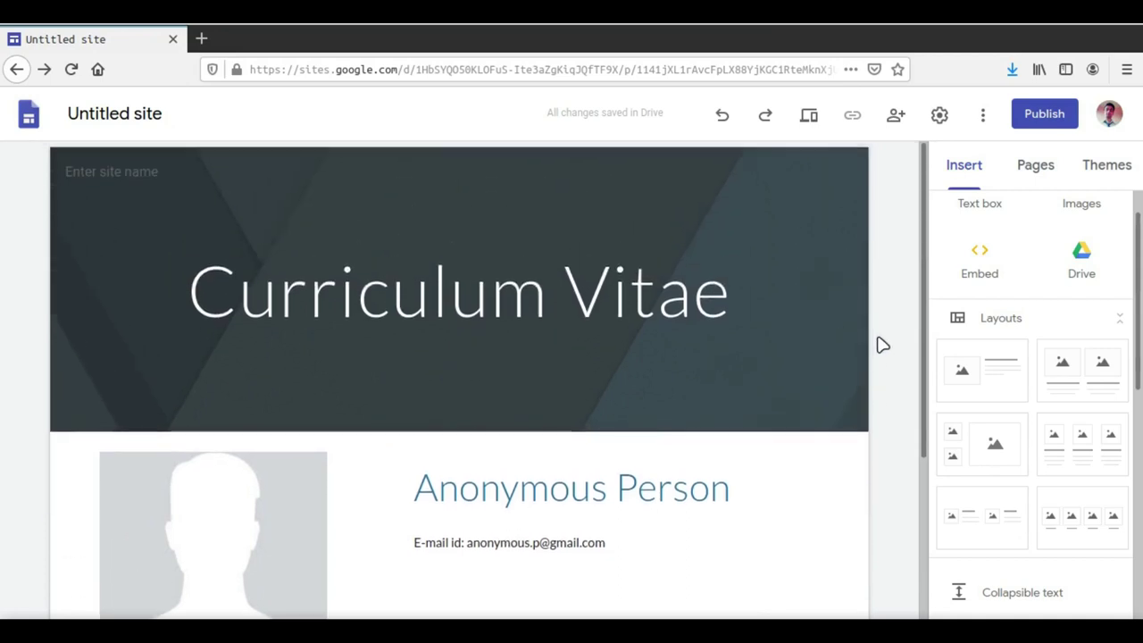
{"action": "scroll", "coordinate": [883, 345], "scroll_direction": "down", "scroll_amount": 3}
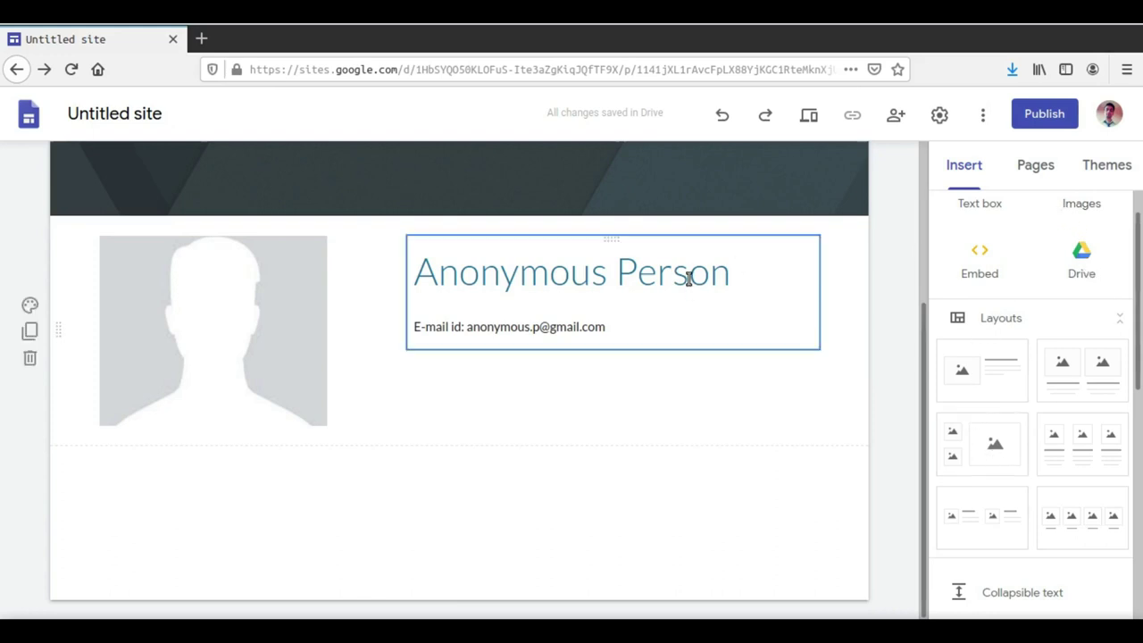
{"action": "scroll", "coordinate": [724, 280], "scroll_direction": "up", "scroll_amount": 3}
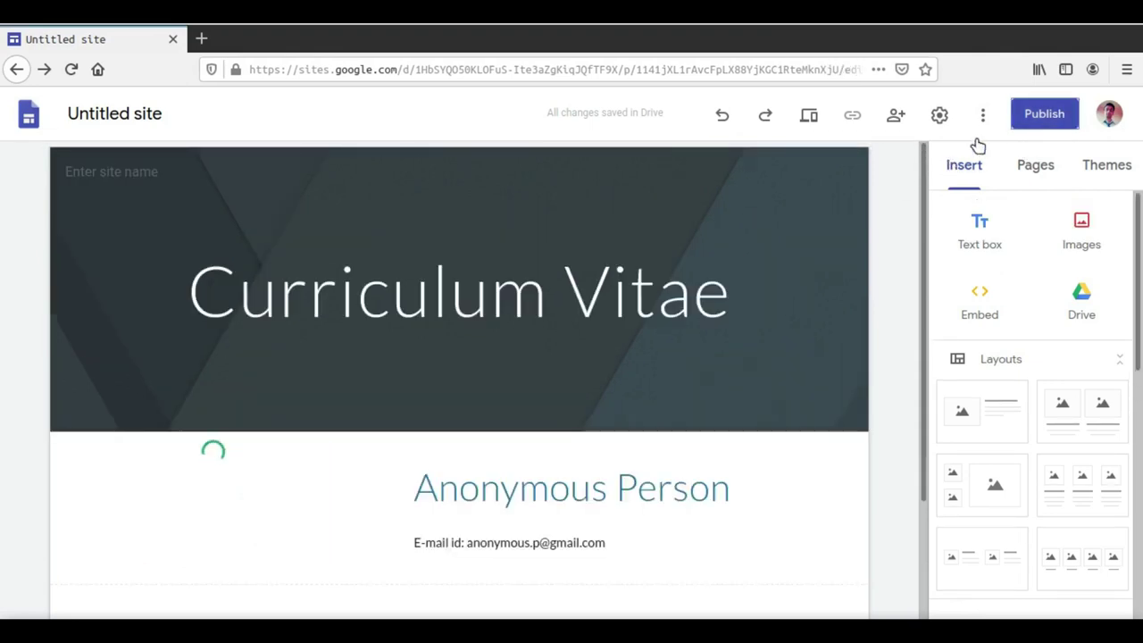
Step: Open the Publish to the web dialog and focus its empty Web address field
{"action": "left_click", "coordinate": [1027, 122]}
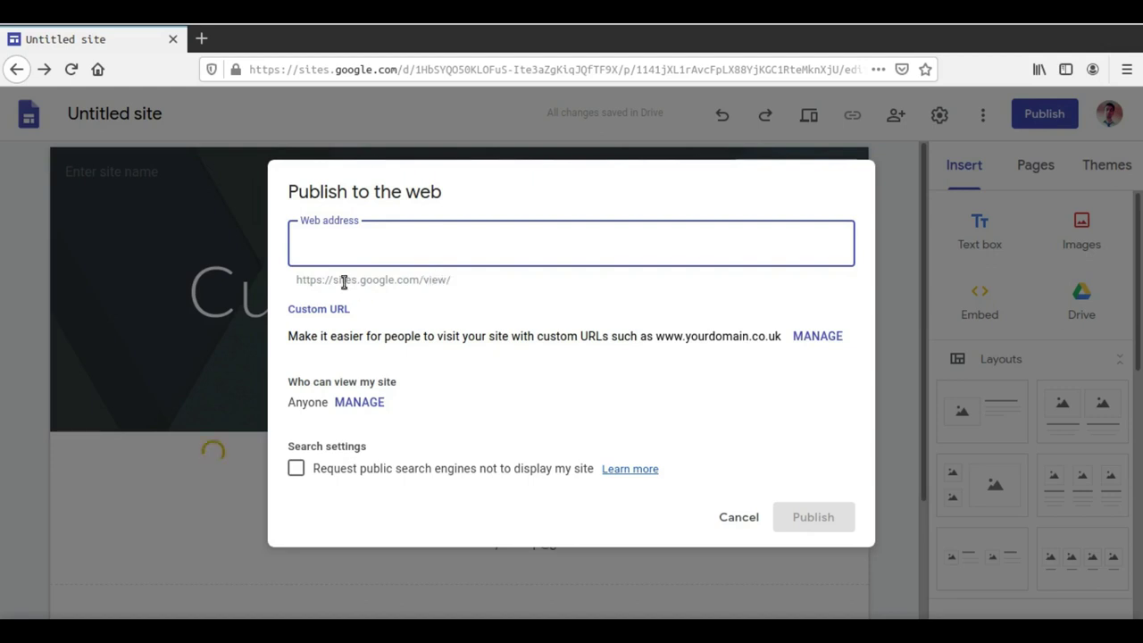
{"action": "left_click", "coordinate": [298, 280]}
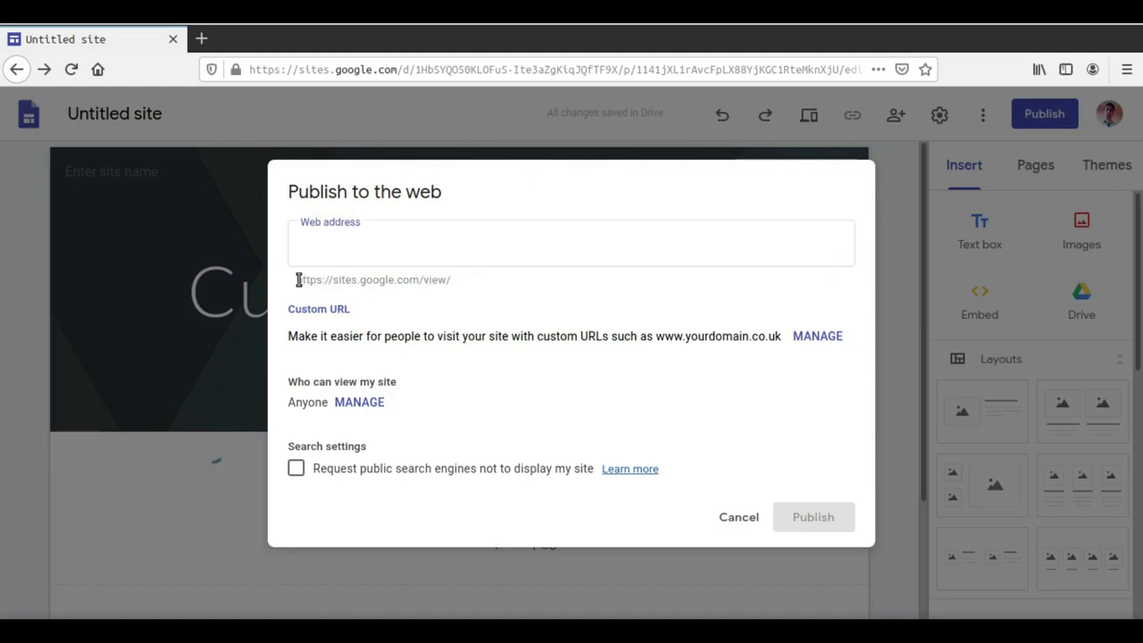
{"action": "left_click_drag", "start_coordinate": [298, 280], "coordinate": [323, 282]}
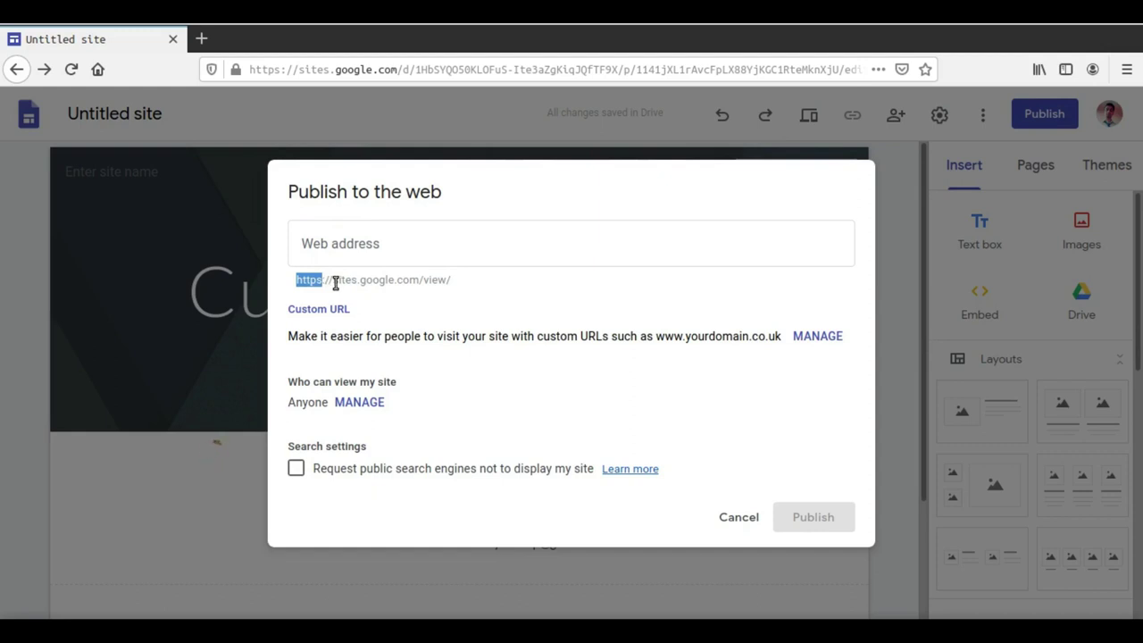
{"action": "left_click_drag", "start_coordinate": [336, 283], "coordinate": [464, 286]}
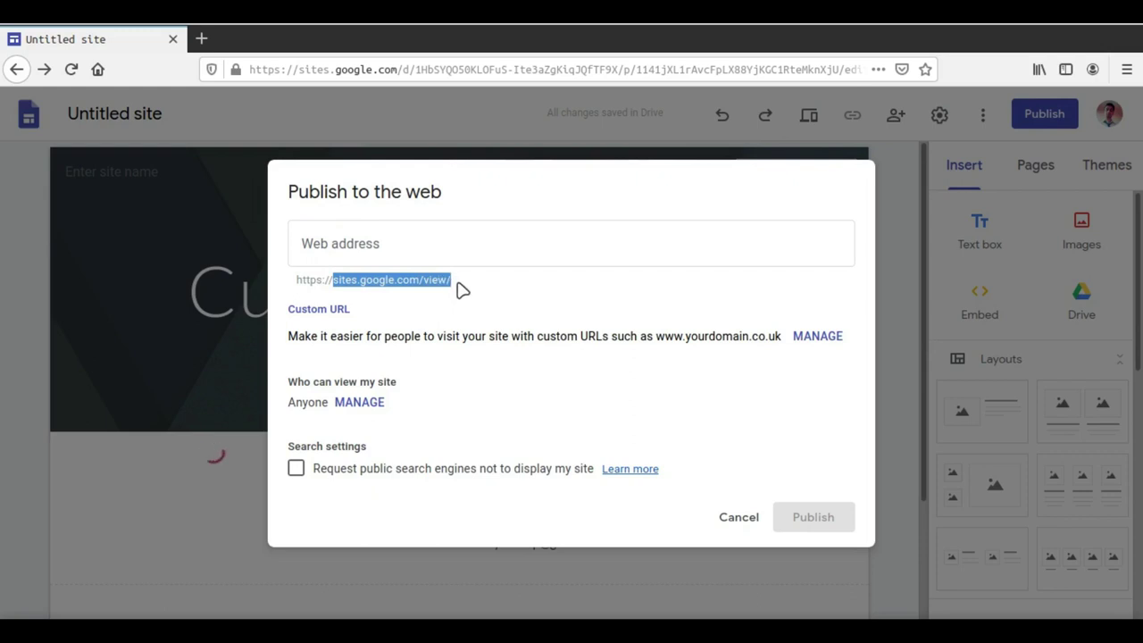
{"action": "left_click", "coordinate": [416, 248]}
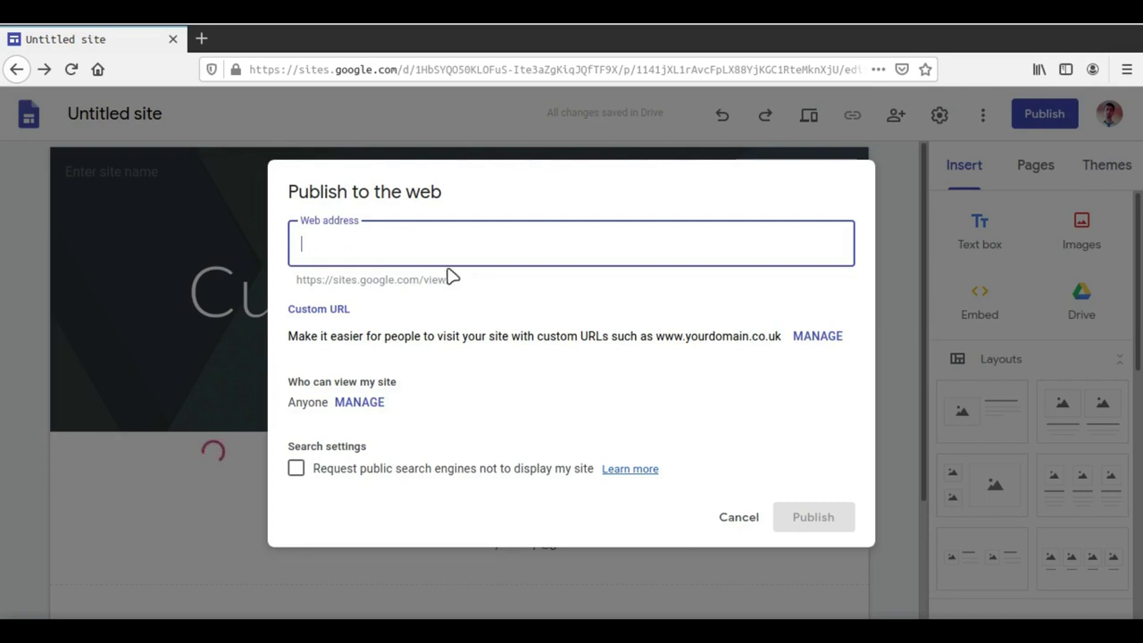
{"action": "left_click_drag", "start_coordinate": [333, 281], "coordinate": [455, 282]}
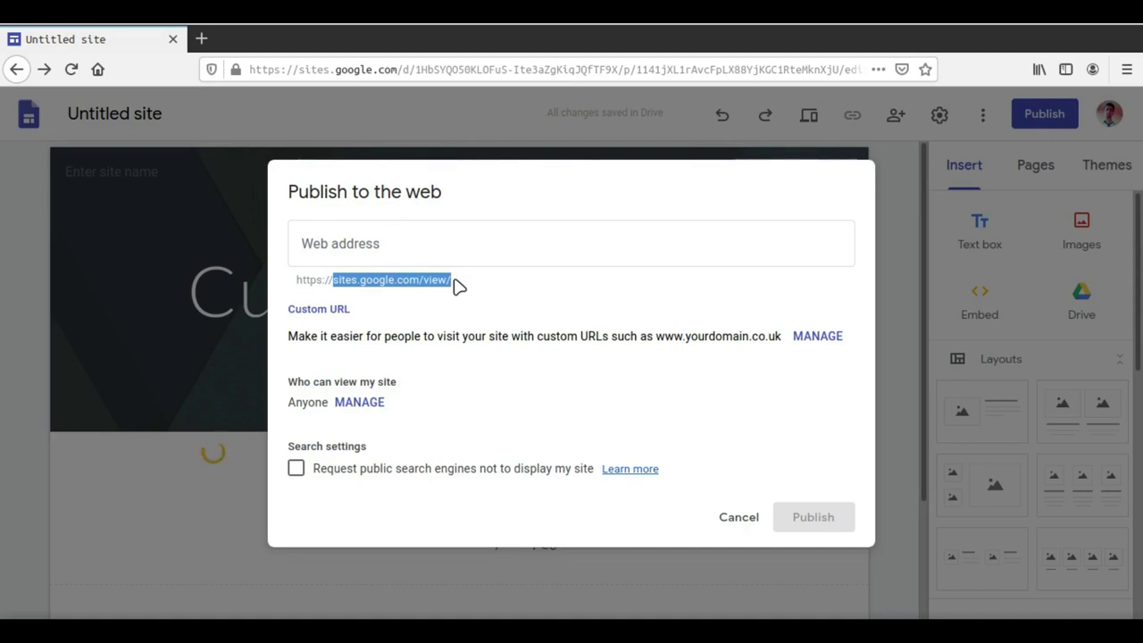
{"action": "left_click", "coordinate": [419, 240]}
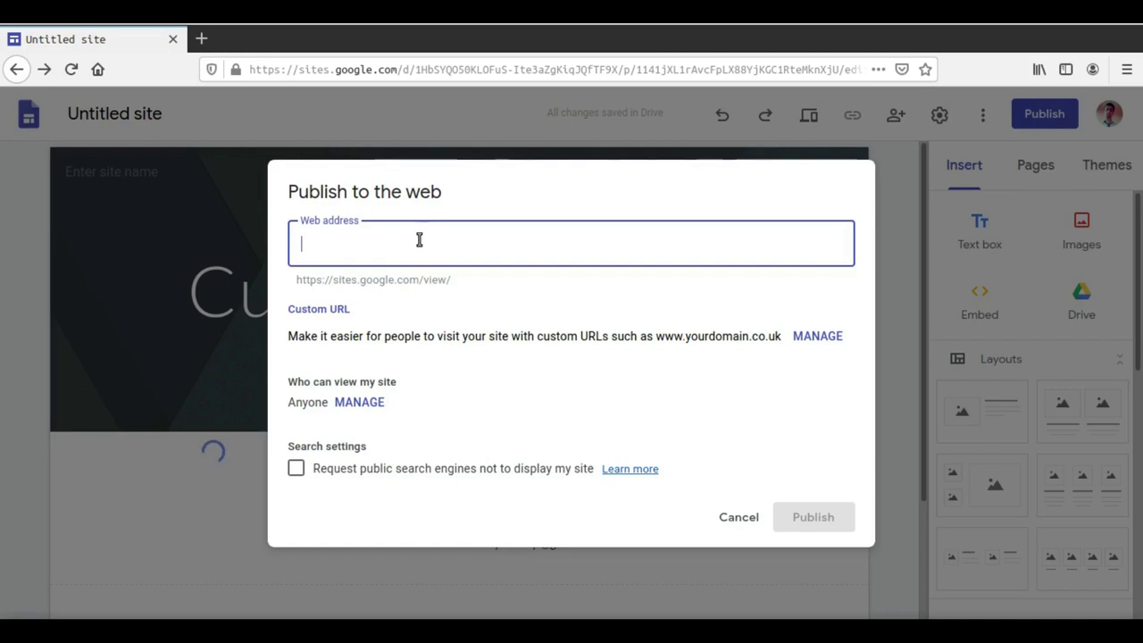
Step: Enter 'anonymousp' as the web address until it is accepted as available
{"action": "type", "text": "anonyo"}
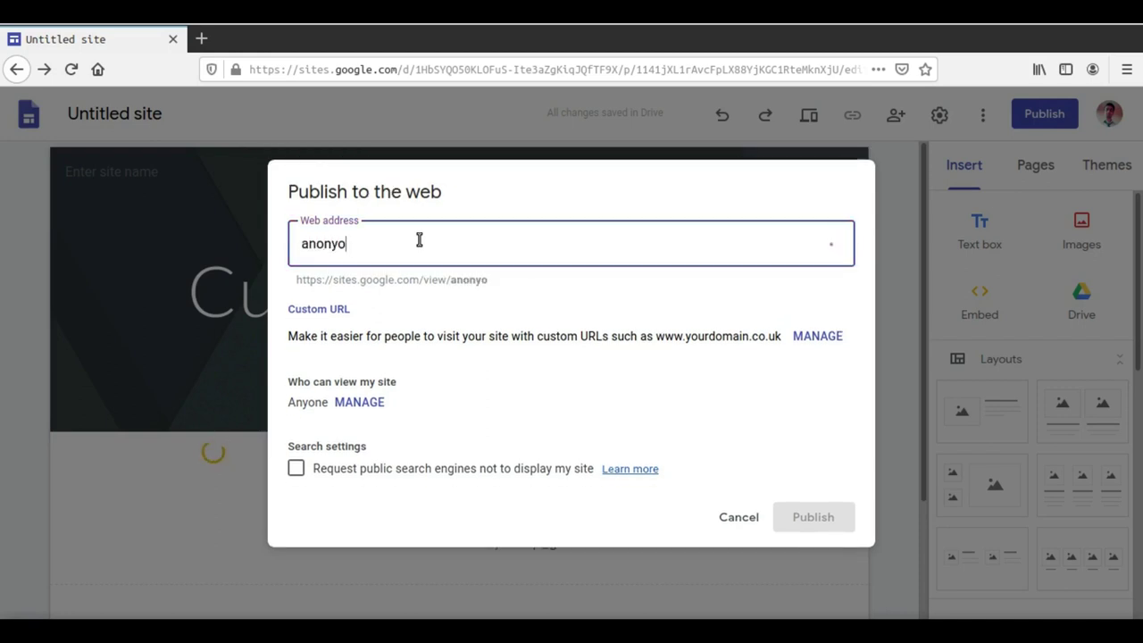
{"action": "key", "text": "BackSpace"}
{"action": "type", "text": "mous"}
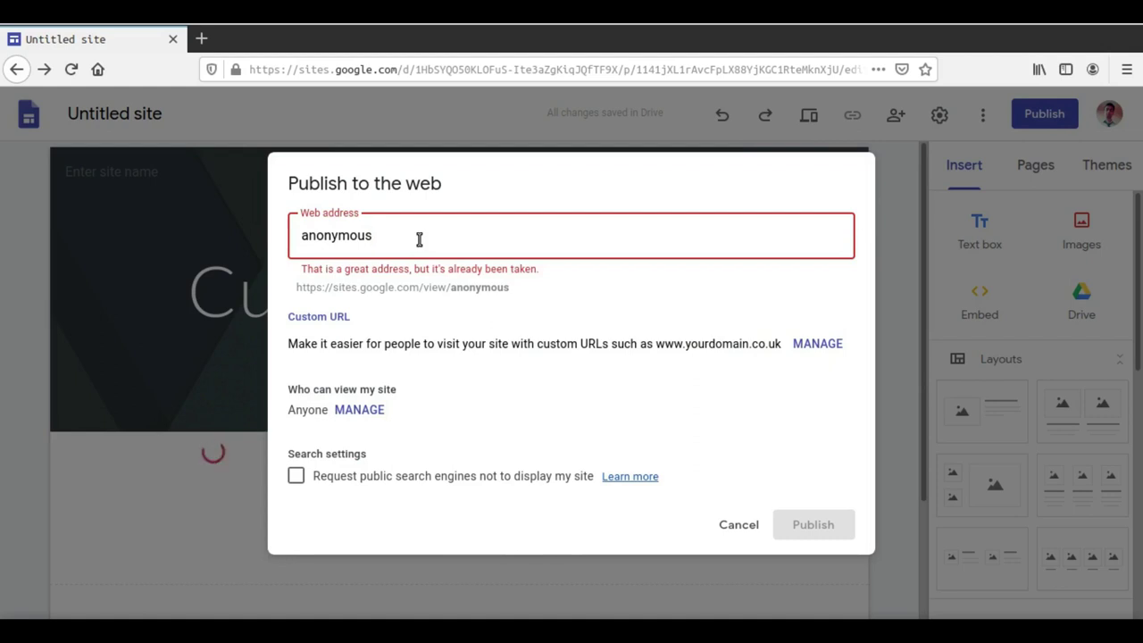
{"action": "type", "text": "p"}
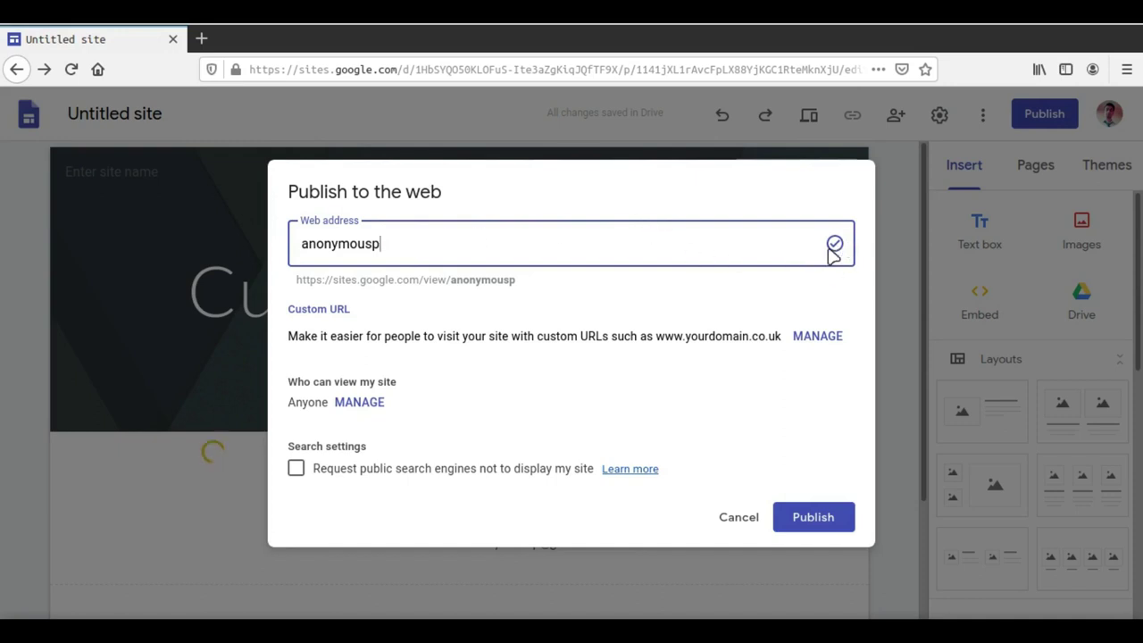
{"action": "left_click_drag", "start_coordinate": [497, 252], "coordinate": [334, 223]}
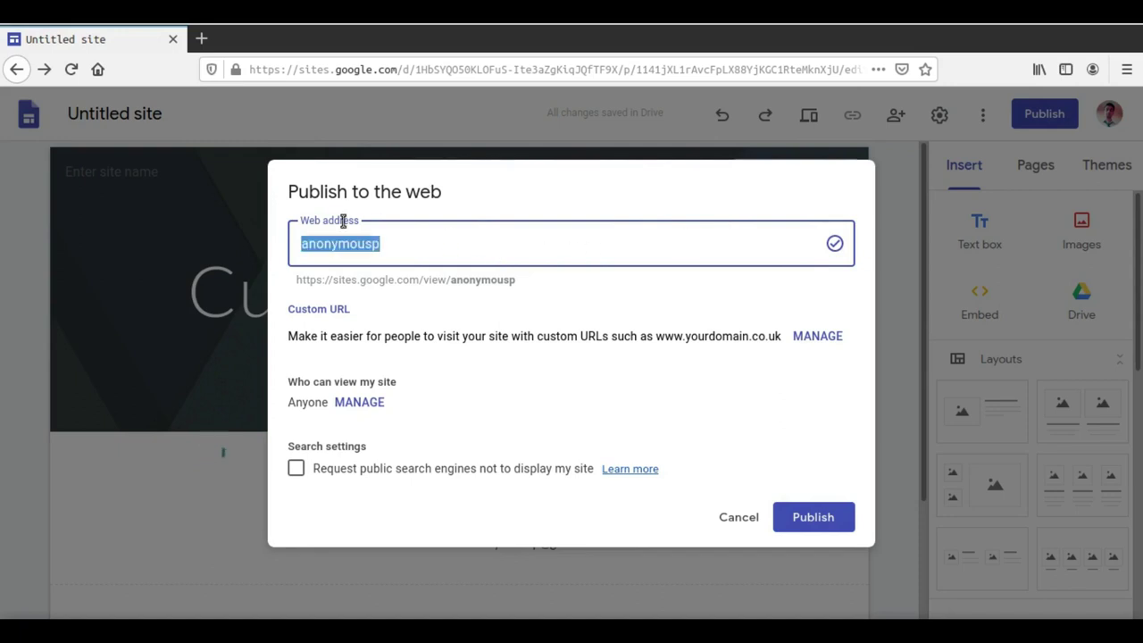
{"action": "left_click", "coordinate": [408, 241]}
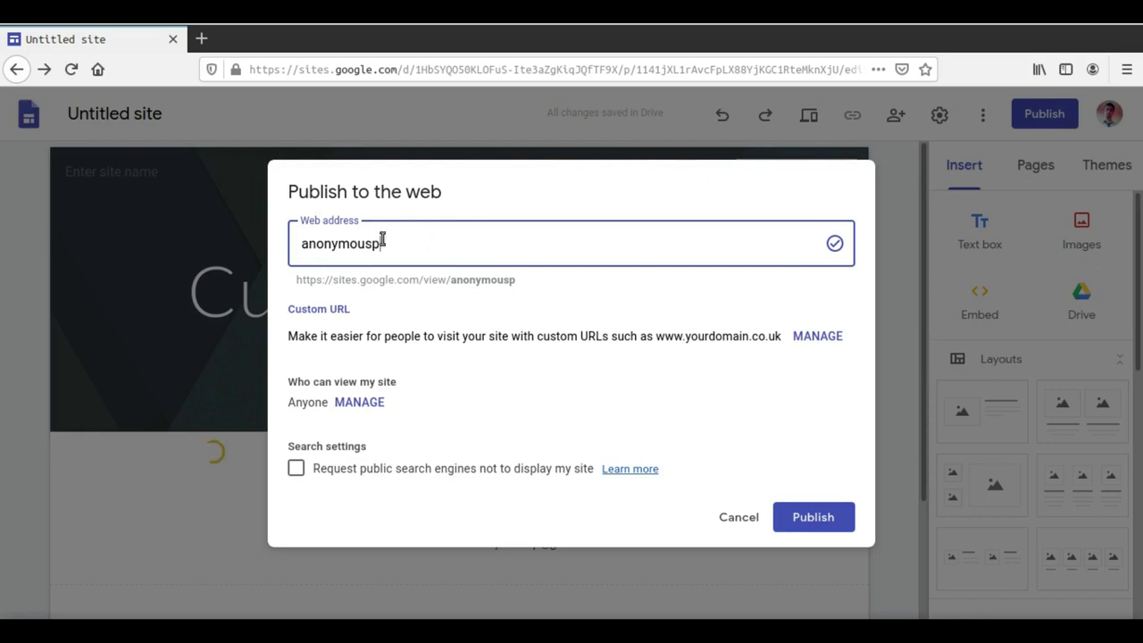
Step: Publish the site and view it live at sites.google.com/view/anonymousp
{"action": "left_click", "coordinate": [804, 518]}
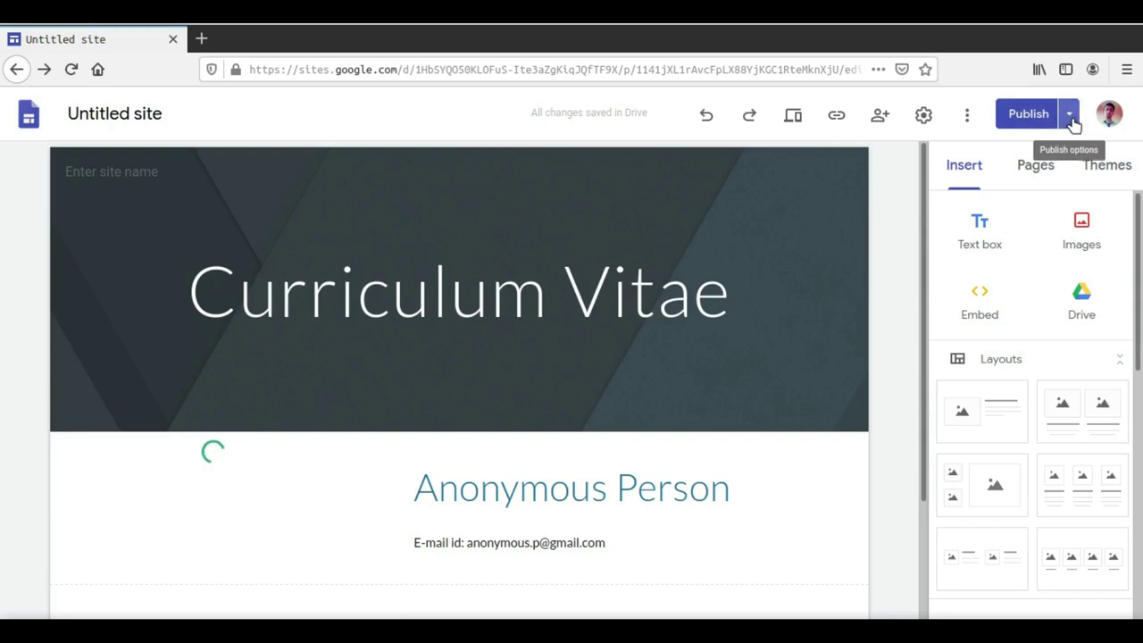
{"action": "left_click", "coordinate": [1071, 116]}
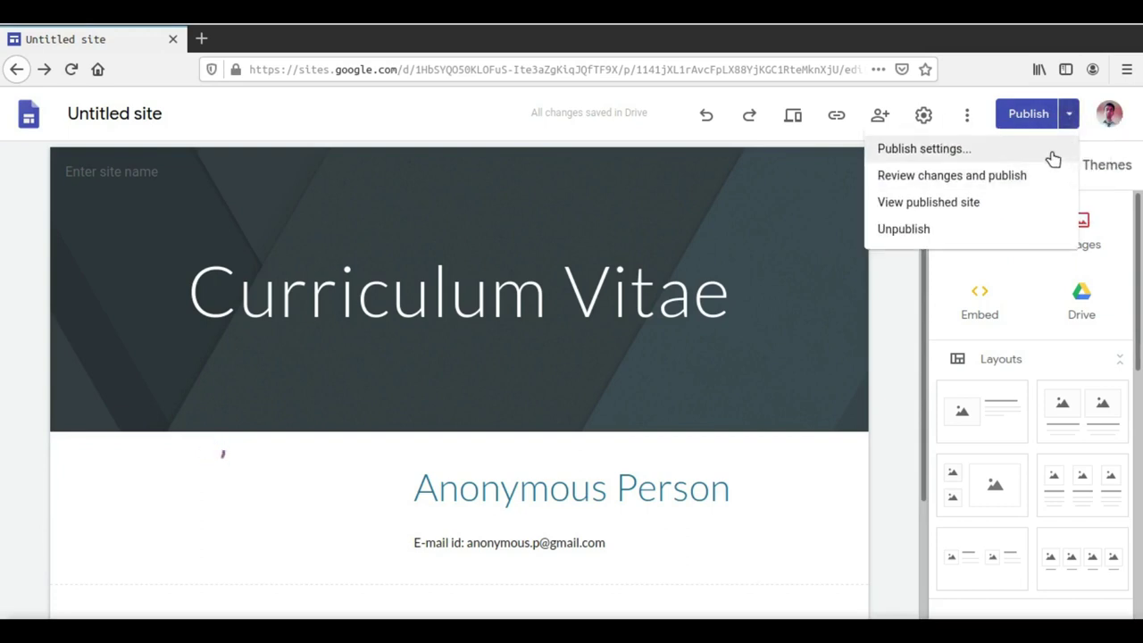
{"action": "left_click", "coordinate": [985, 211]}
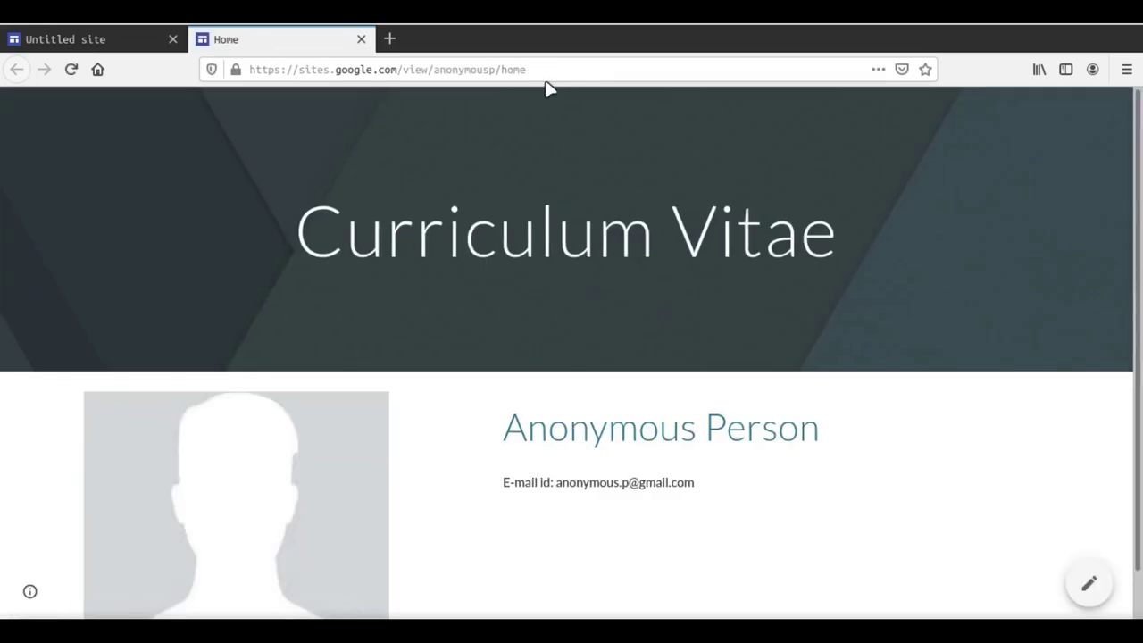
{"action": "scroll", "coordinate": [571, 335], "scroll_direction": "down", "scroll_amount": 1}
{"action": "scroll", "coordinate": [658, 414], "scroll_direction": "up", "scroll_amount": 1}
{"action": "left_click", "coordinate": [300, 73]}
{"action": "left_click_drag", "start_coordinate": [300, 73], "coordinate": [497, 77]}
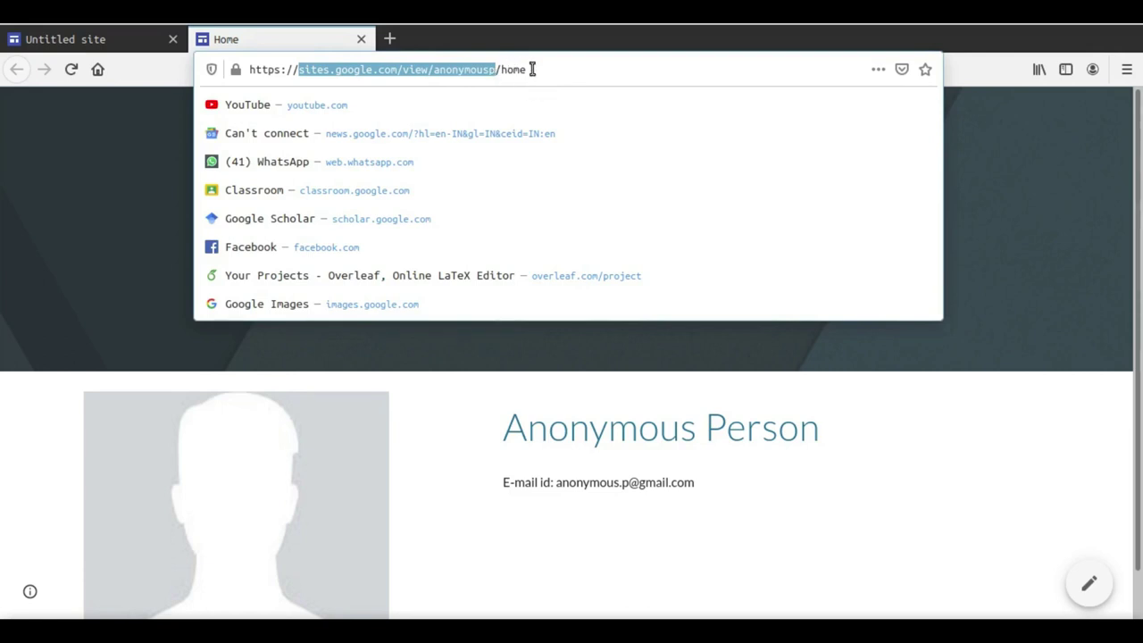
{"action": "left_click", "coordinate": [532, 69]}
{"action": "left_click_drag", "start_coordinate": [532, 69], "coordinate": [506, 72]}
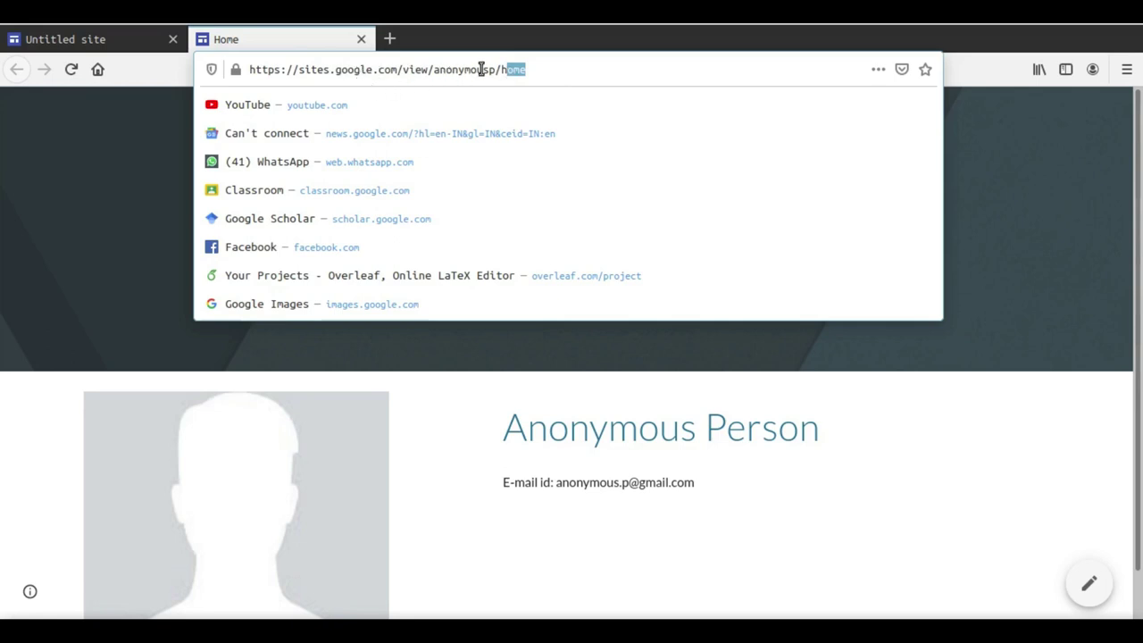
{"action": "left_click", "coordinate": [539, 69]}
{"action": "left_click_drag", "start_coordinate": [538, 69], "coordinate": [503, 69]}
{"action": "left_click", "coordinate": [536, 74]}
{"action": "left_click", "coordinate": [989, 154]}
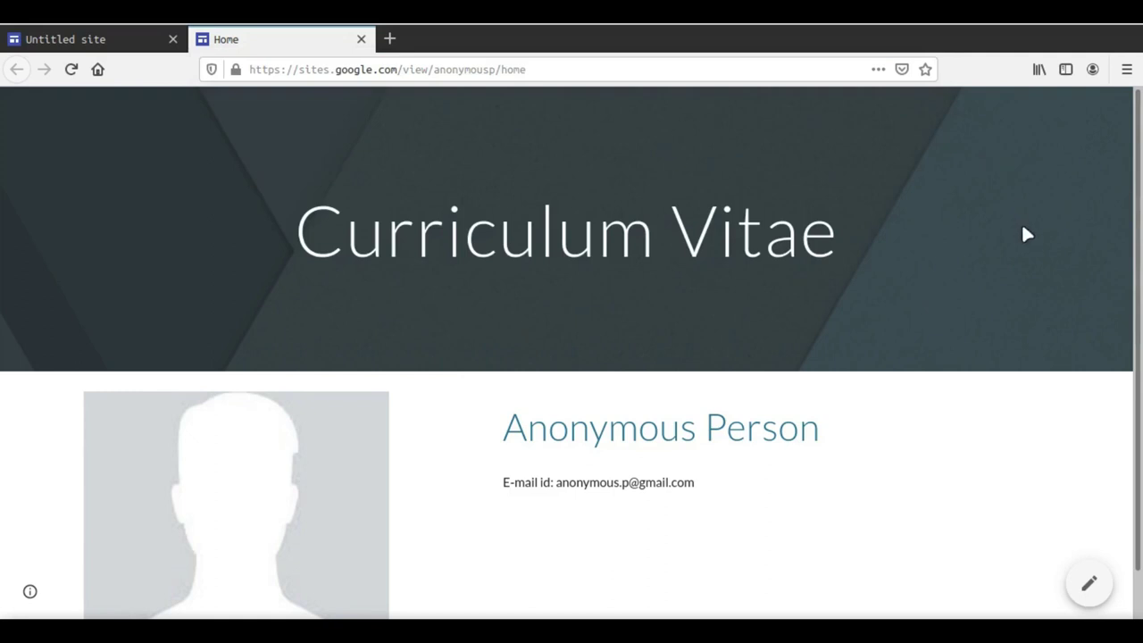
{"action": "scroll", "coordinate": [1004, 300], "scroll_direction": "down", "scroll_amount": 1}
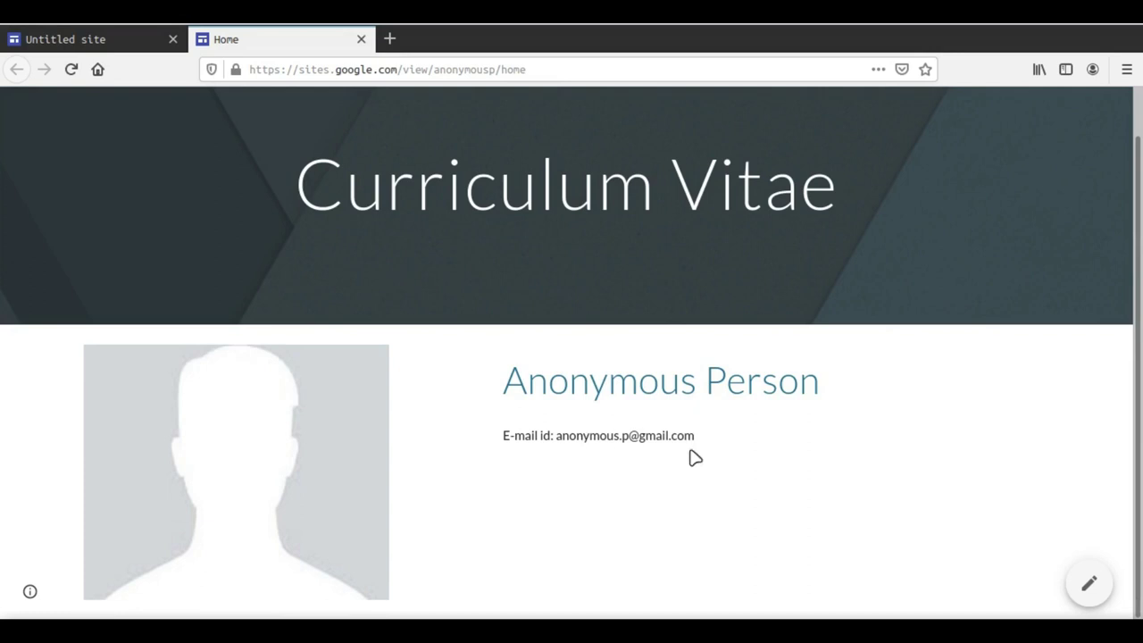
{"action": "scroll", "coordinate": [416, 375], "scroll_direction": "up", "scroll_amount": 1}
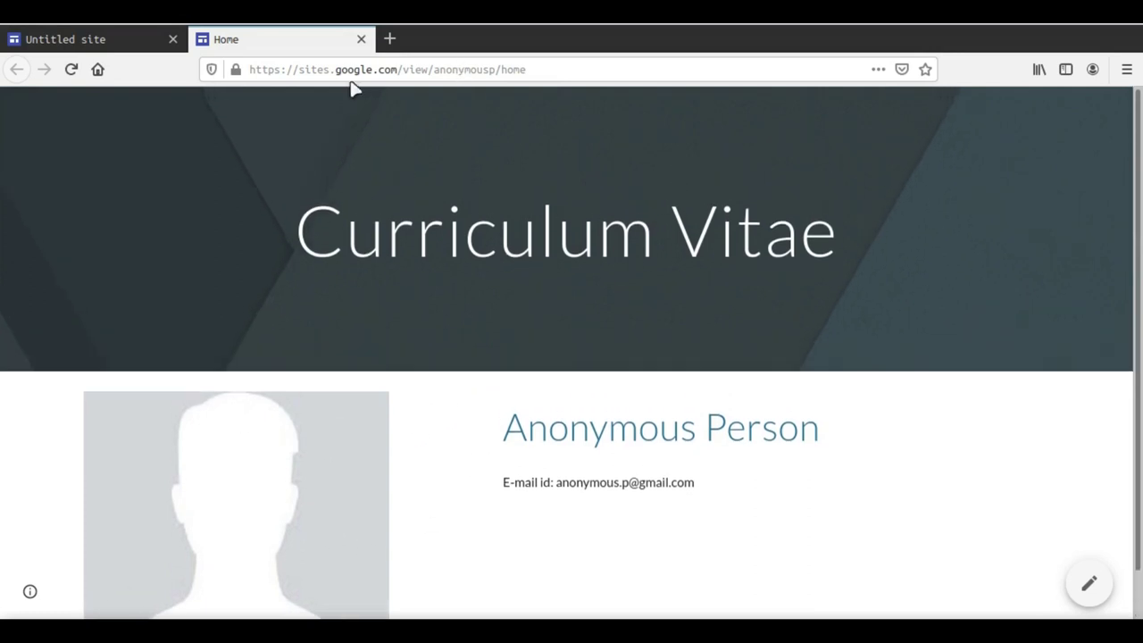